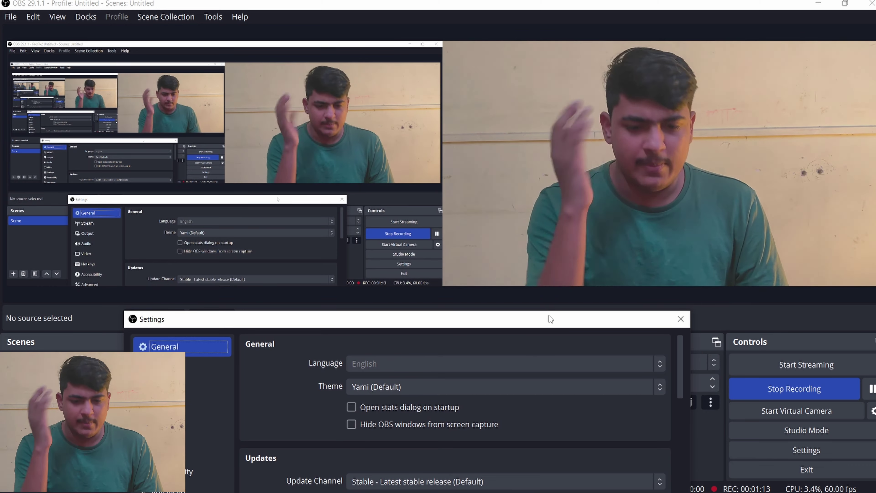
Step: Review the recording encoder settings and the available rate control options, choosing CBR
left_click_drag(493, 311, 564, 160)
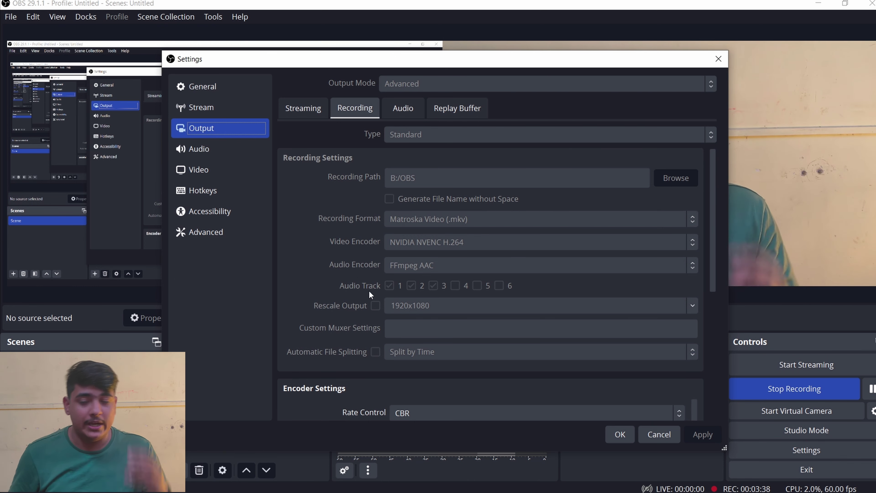
scroll(345, 324, "down", 2)
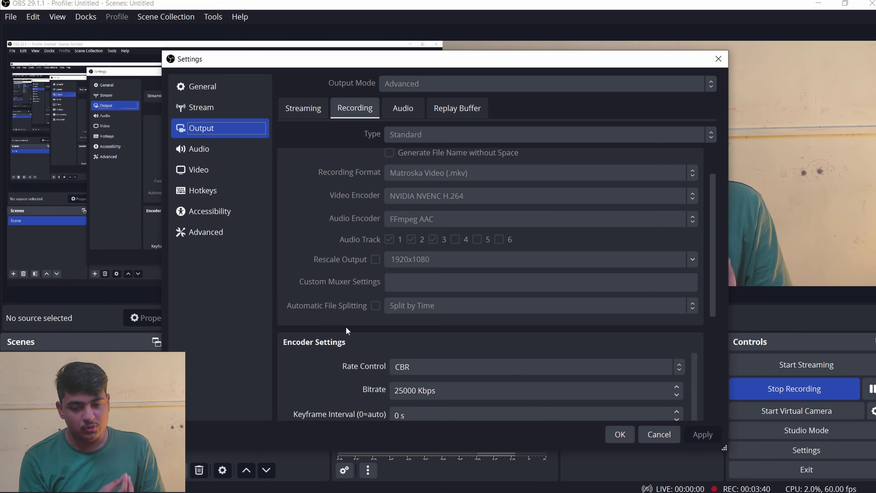
scroll(346, 331, "down", 8)
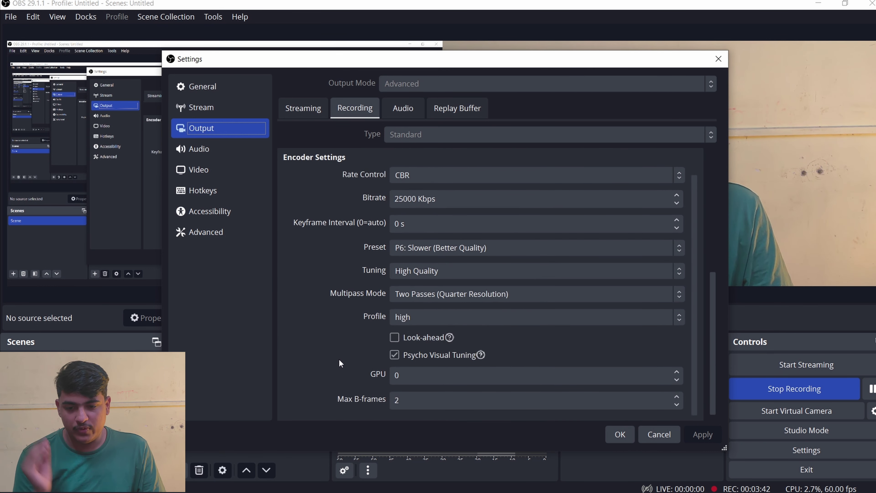
scroll(338, 365, "up", 2)
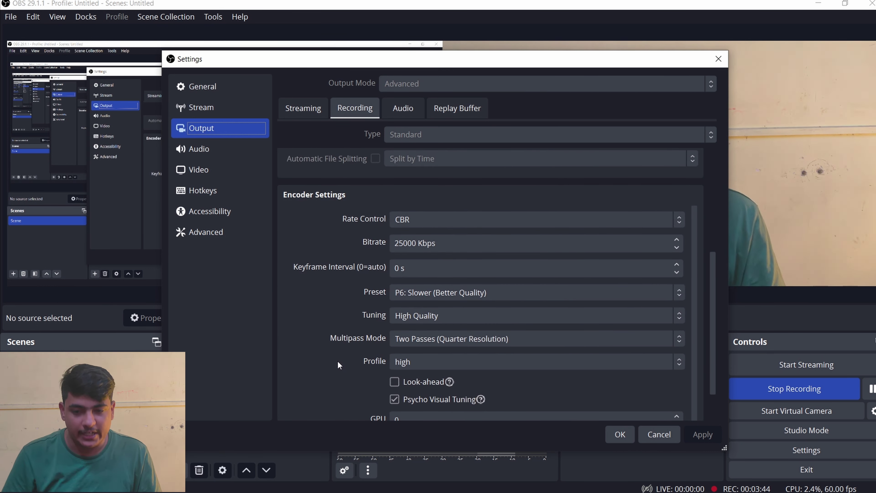
left_click(456, 218)
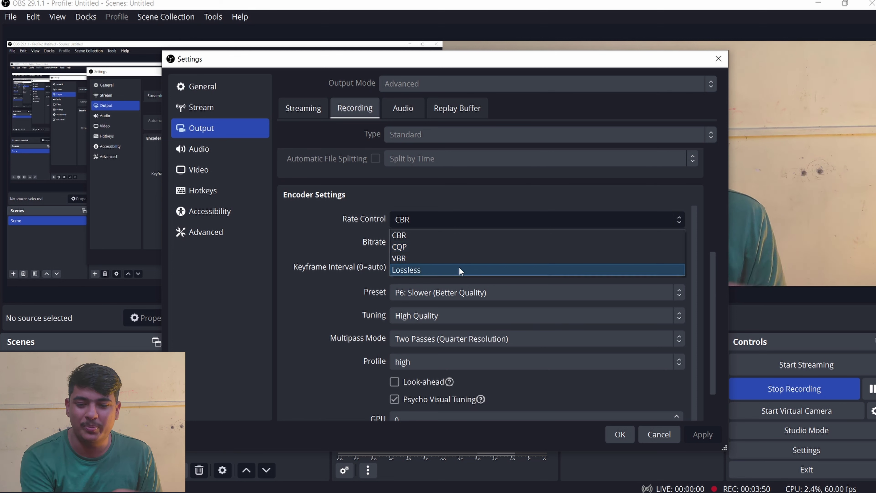
left_click(469, 234)
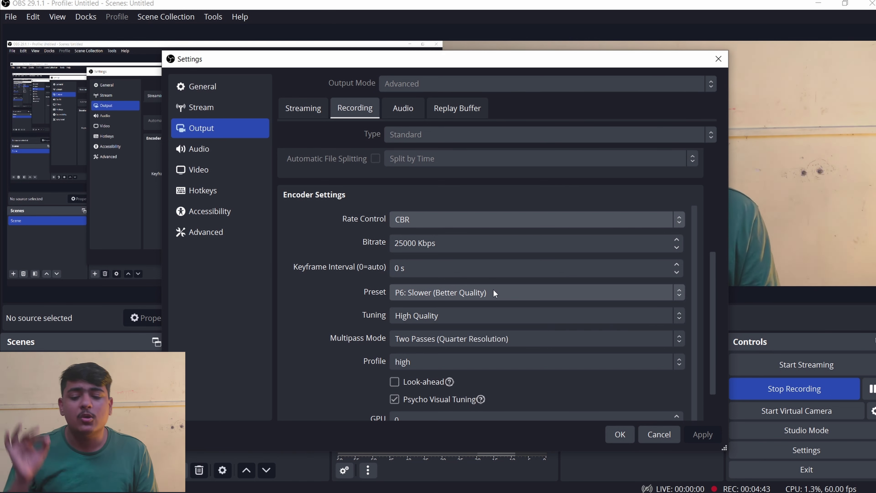
Step: Choose the P6: Slower (Better Quality) encoder preset and look over the other recording and encoder settings
left_click(493, 291)
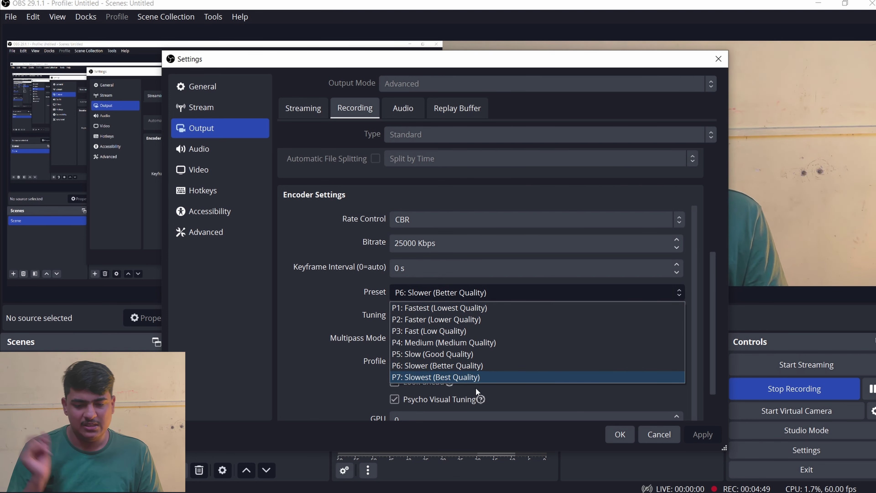
left_click(458, 366)
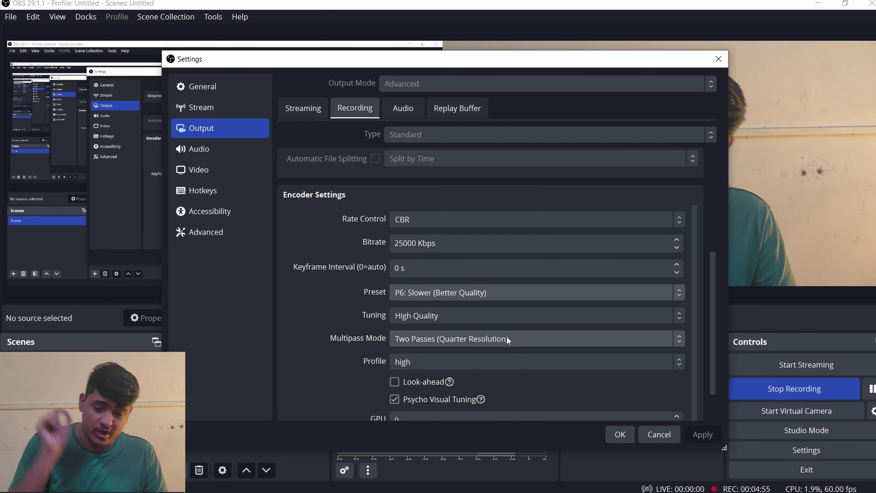
scroll(448, 166, "up", 6)
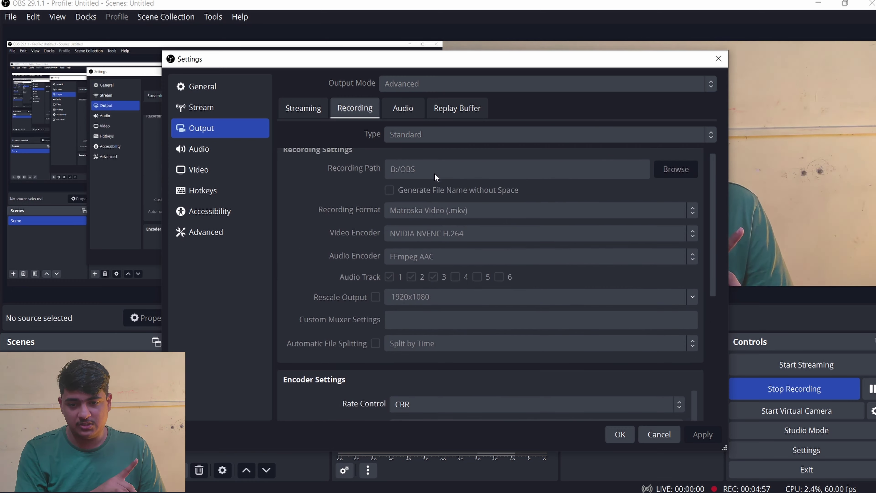
scroll(448, 241, "down", 4)
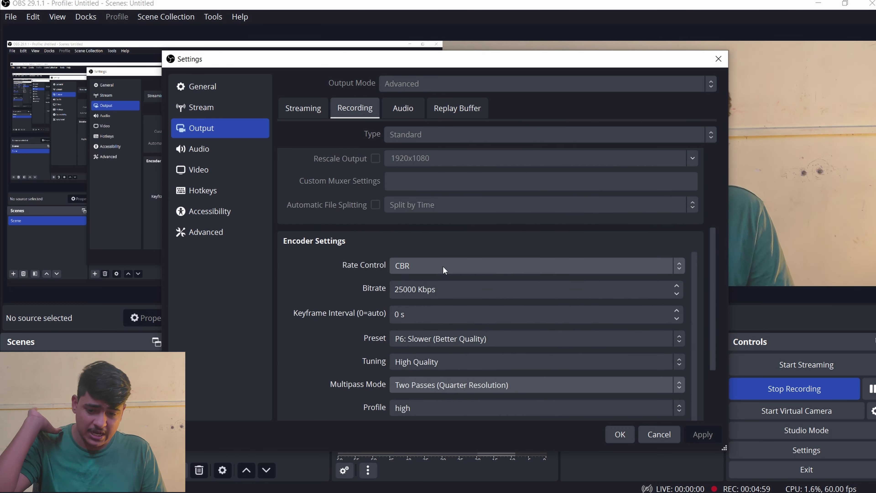
scroll(319, 357, "down", 1)
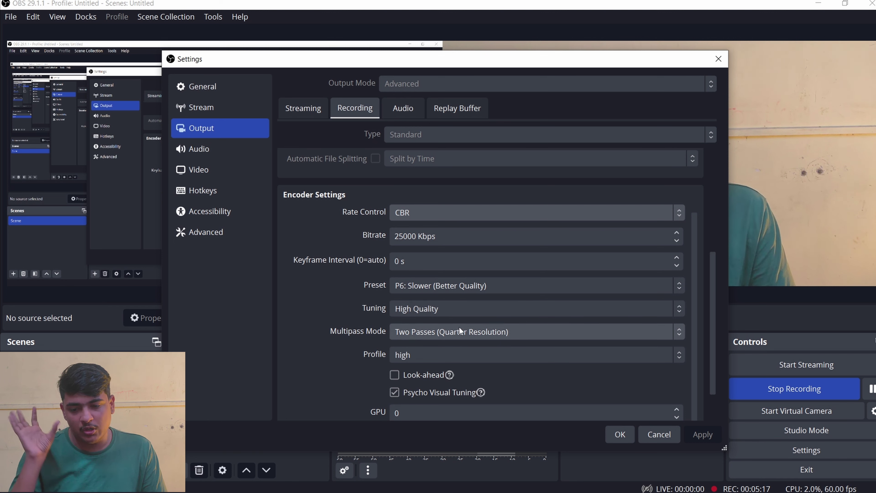
scroll(358, 368, "down", 2)
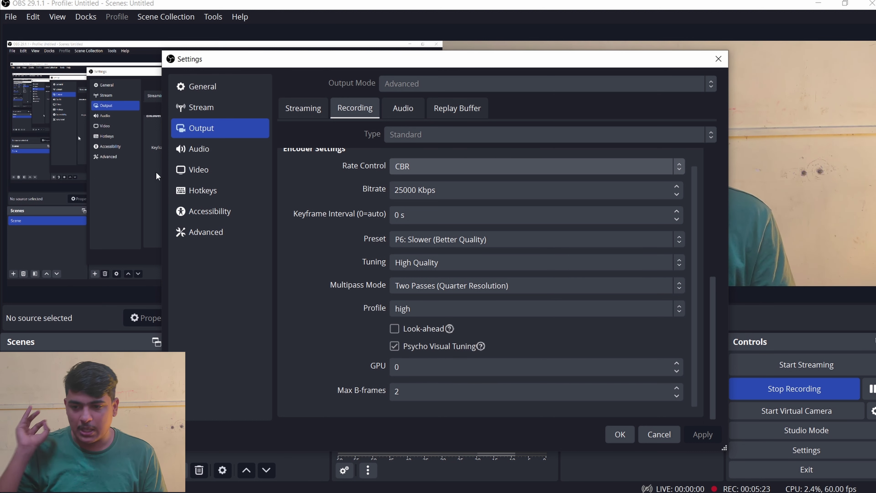
Step: Check which microphones are available for Mic/Auxiliary Audio in the audio settings
left_click(211, 148)
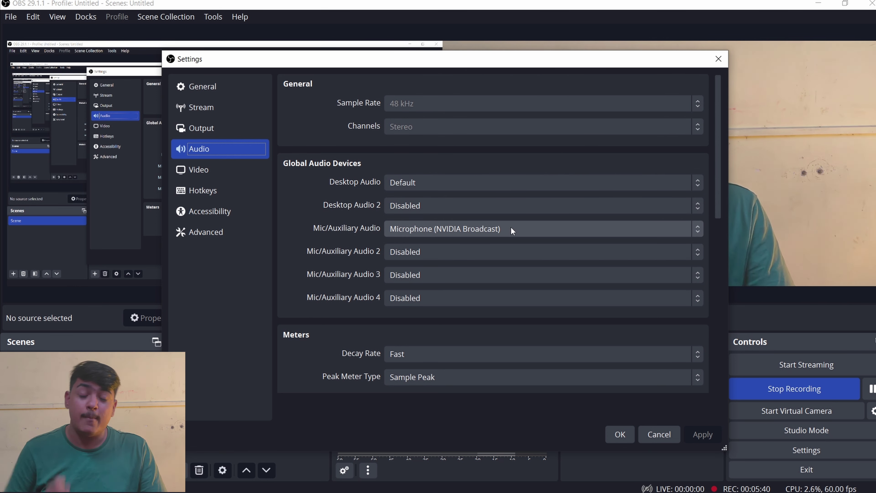
left_click(511, 228)
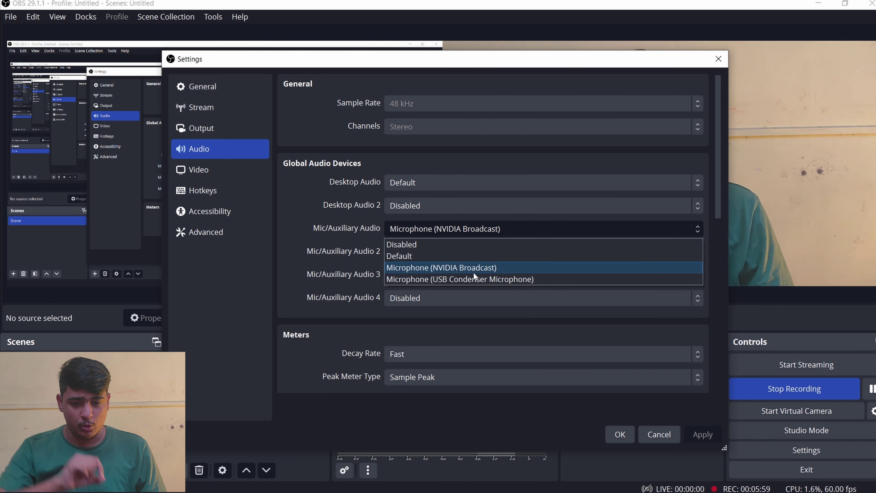
left_click(503, 229)
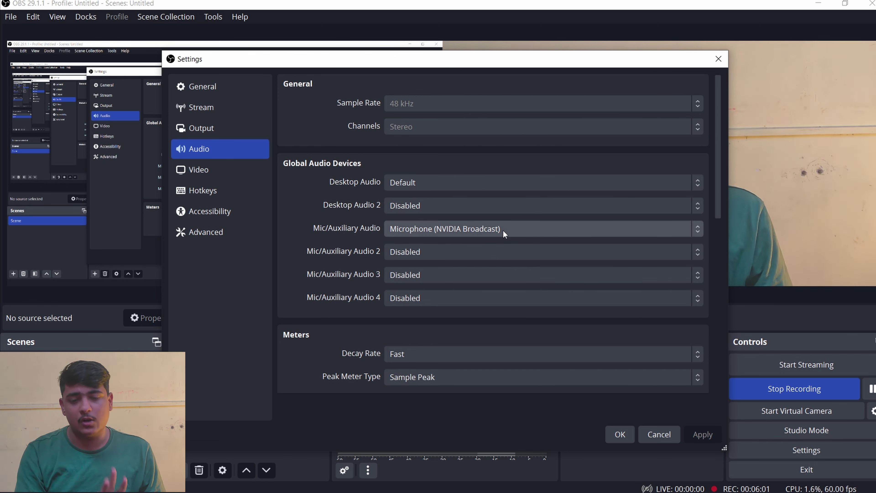
Step: Check the canvas and output resolution in the video settings against the preview, and dismiss the settings without saving
left_click(215, 170)
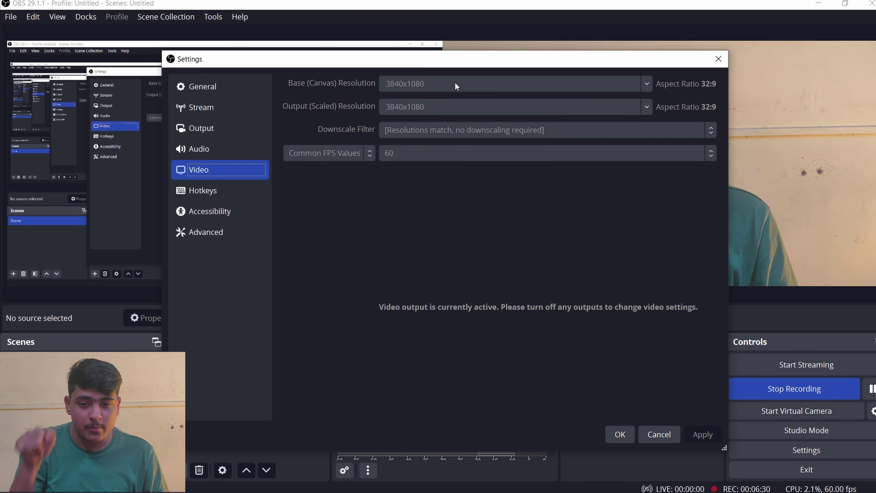
left_click_drag(472, 65, 397, 388)
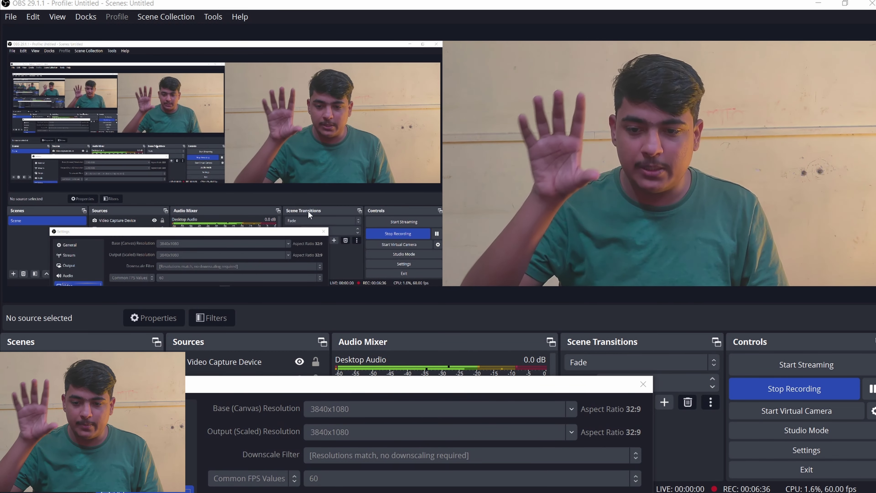
left_click_drag(478, 382, 447, 25)
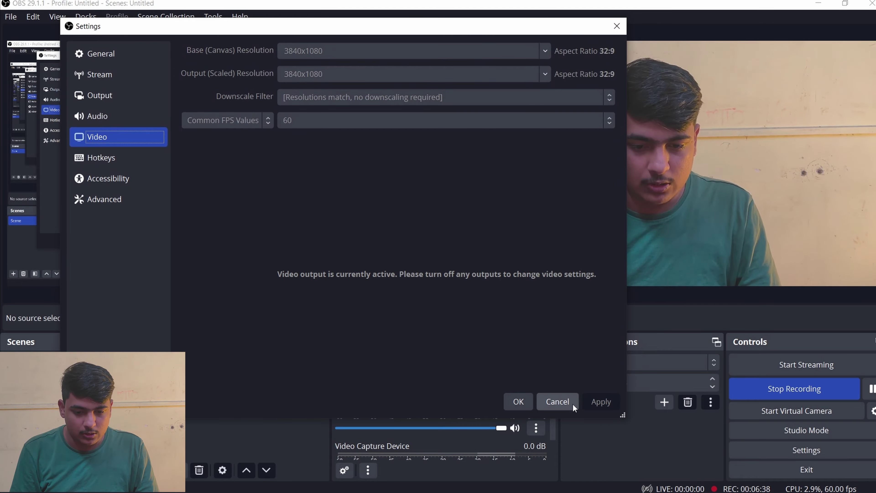
left_click(557, 401)
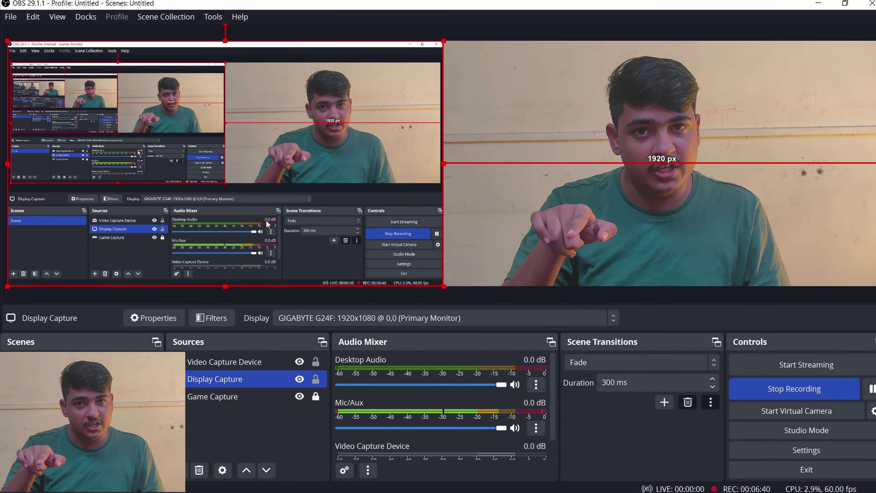
Step: Select the Video Capture Device source in the preview, minimize the window and switch to DaVinci Resolve
left_click(626, 224)
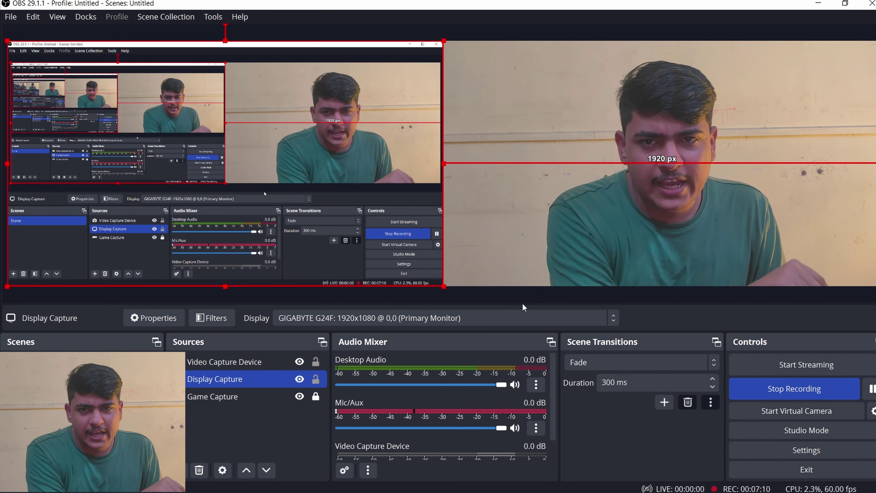
left_click(512, 291)
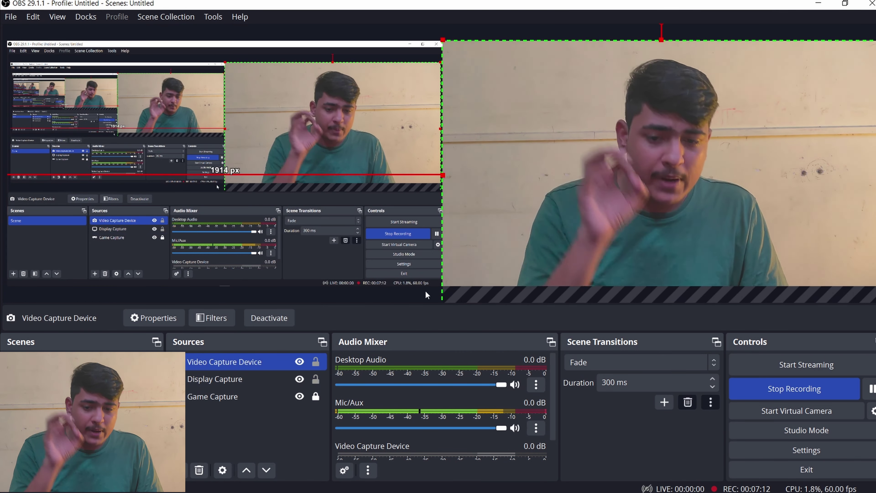
left_click(829, 2)
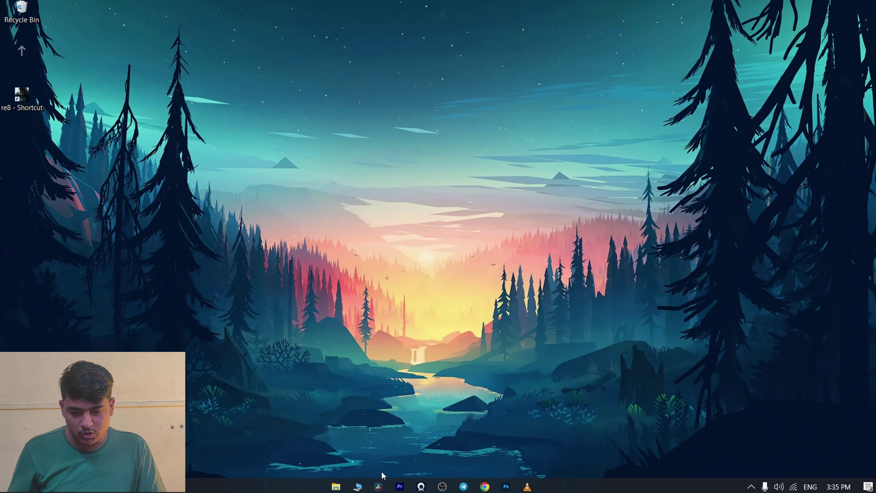
left_click(379, 487)
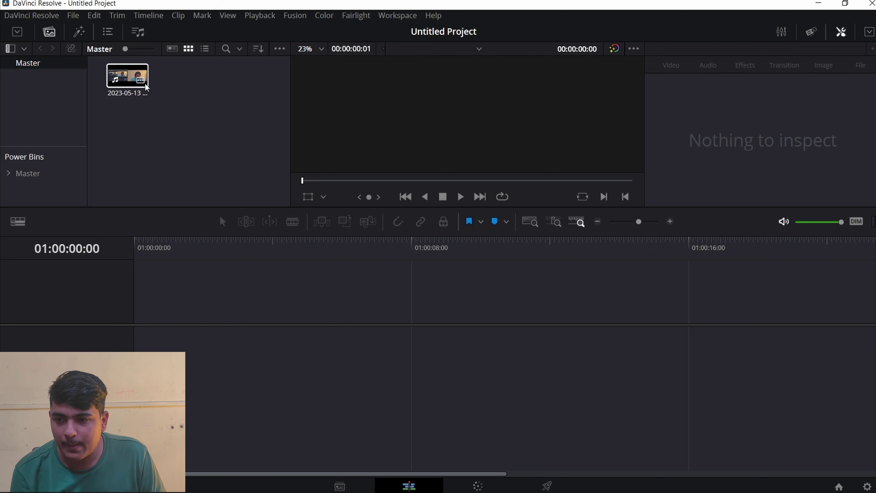
left_click_drag(128, 76, 185, 305)
left_click(265, 388)
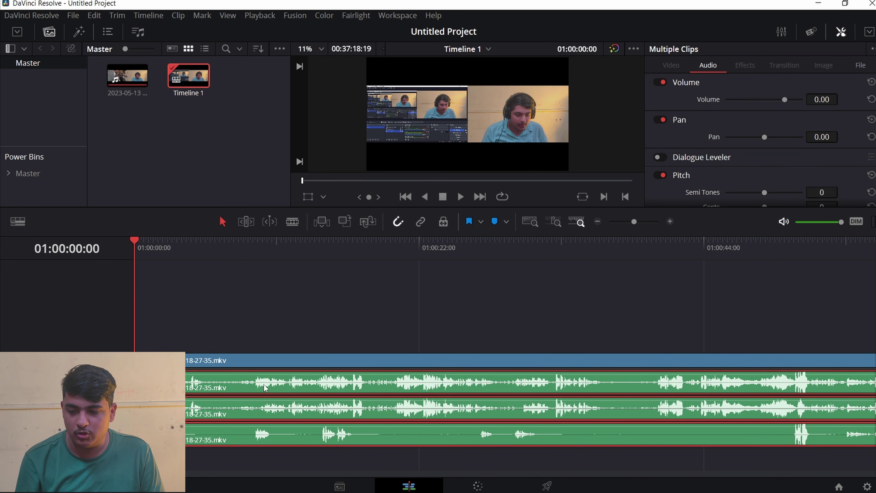
key("Delete")
Step: Duplicate the video clip onto track V2 and crop the copy to the webcam half, trimming a narrow strip off its outer edge
left_click(254, 362)
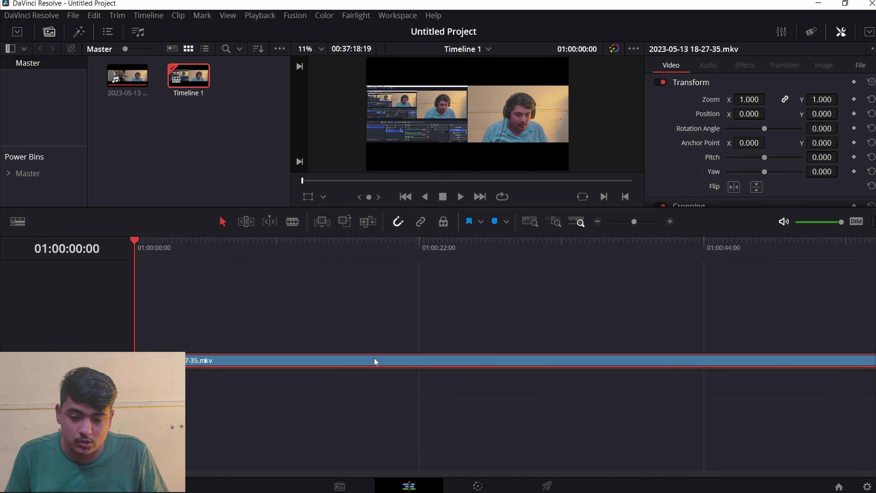
left_click_drag(376, 361, 380, 342)
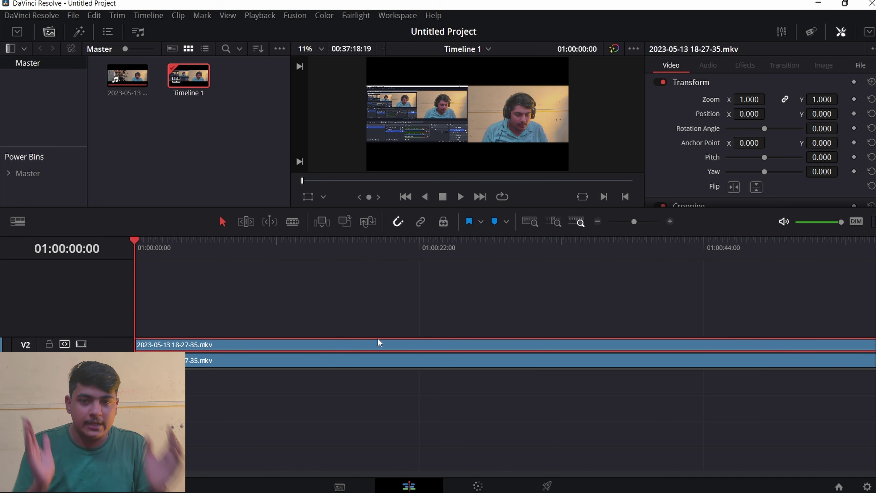
left_click(323, 197)
left_click(321, 211)
left_click_drag(366, 113, 474, 122)
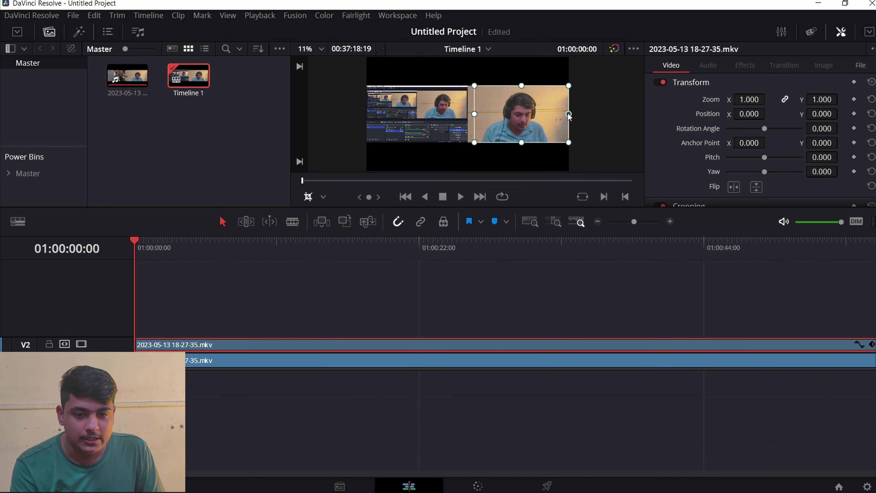
left_click_drag(569, 117, 559, 117)
left_click(333, 258)
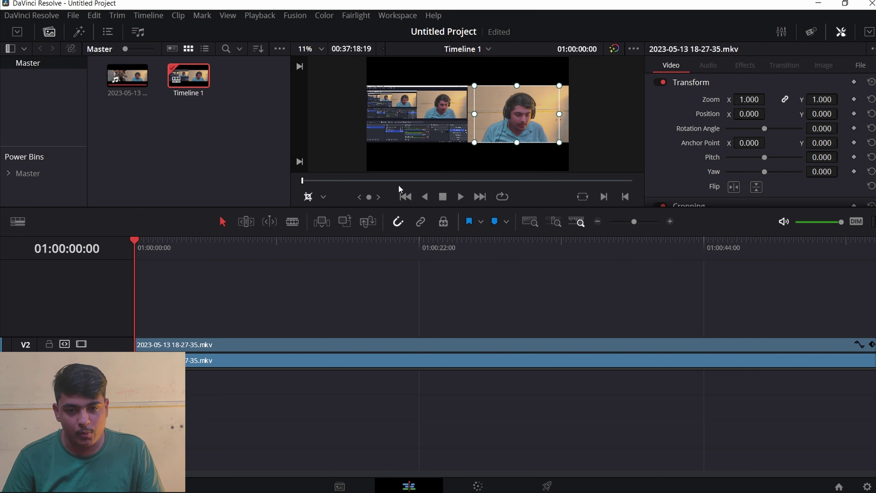
Step: Switch the viewer controls to Transform, select the original clip on the lower track and disable track V2
left_click(323, 196)
left_click(332, 226)
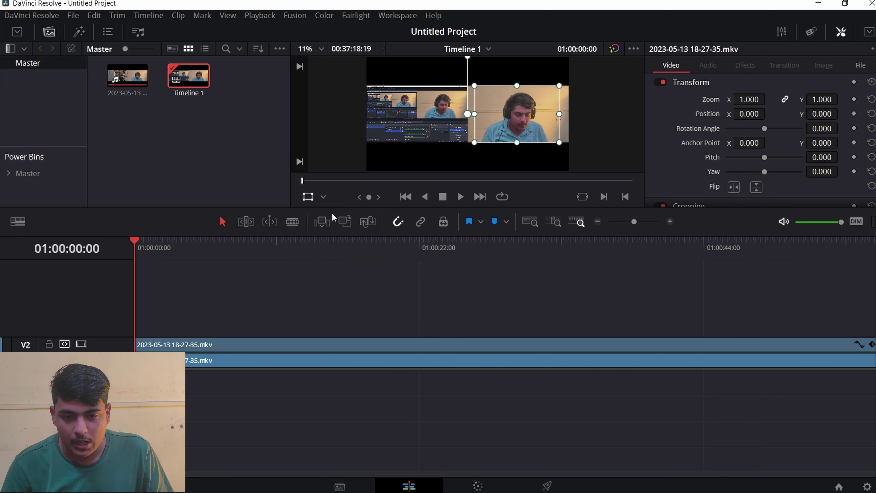
left_click(330, 243)
left_click(245, 364)
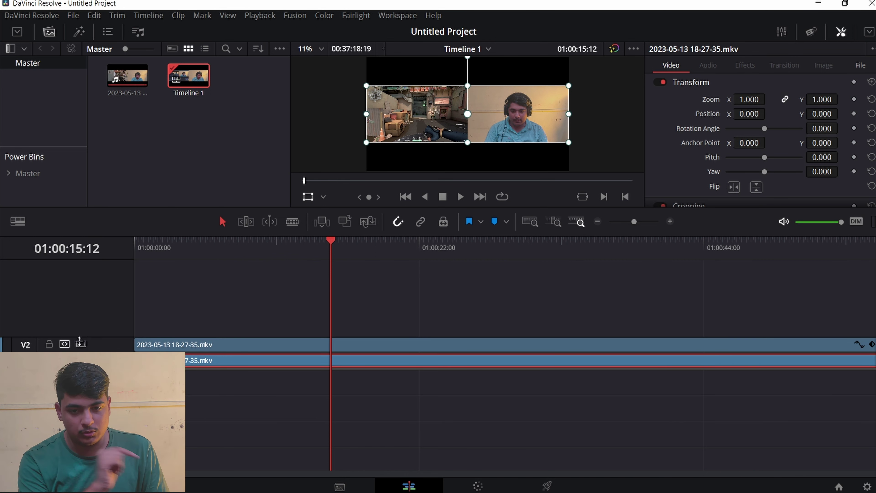
left_click(81, 343)
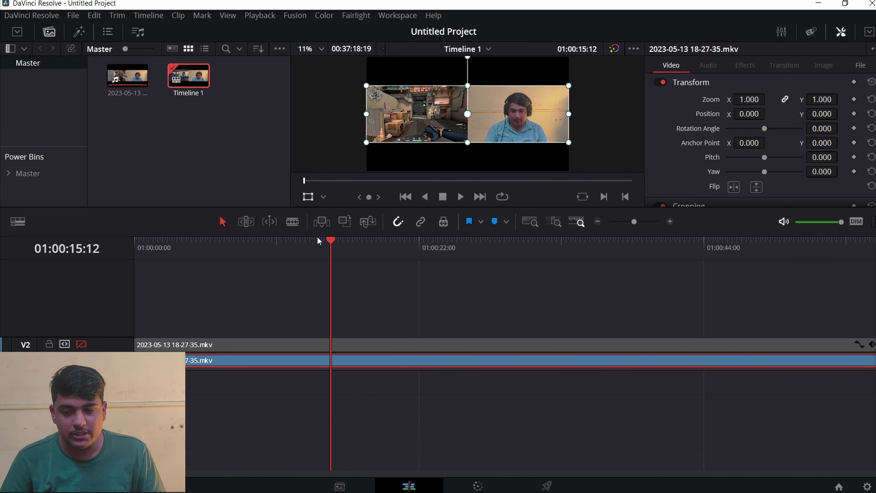
Step: Crop the lower clip to its gameplay half, using the frame at 01:00:13:55 as reference
left_click_drag(331, 241, 313, 241)
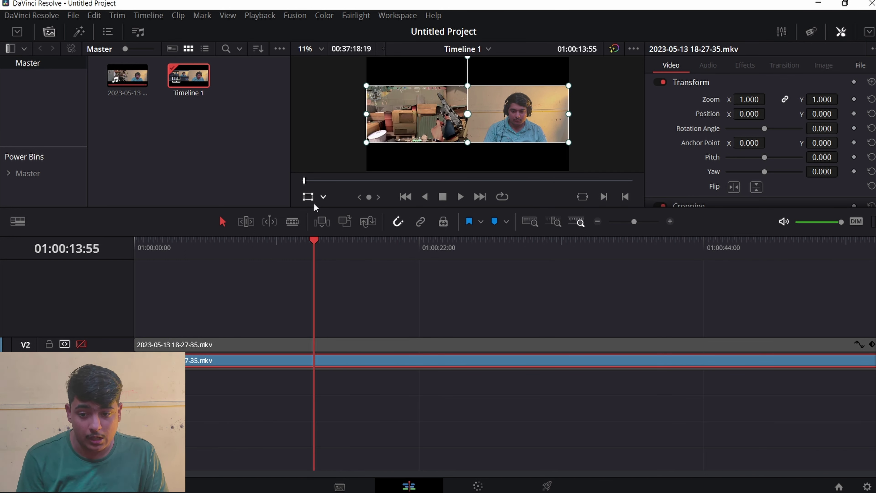
left_click(323, 197)
left_click(341, 230)
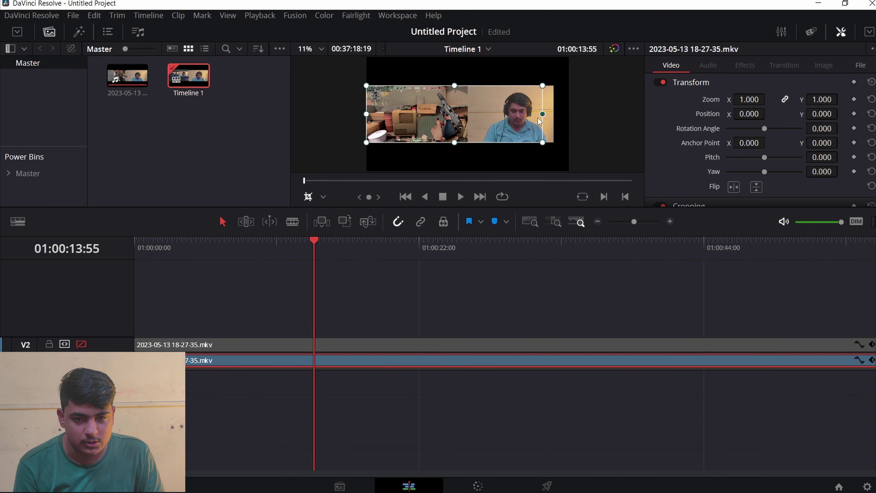
left_click_drag(571, 119, 468, 126)
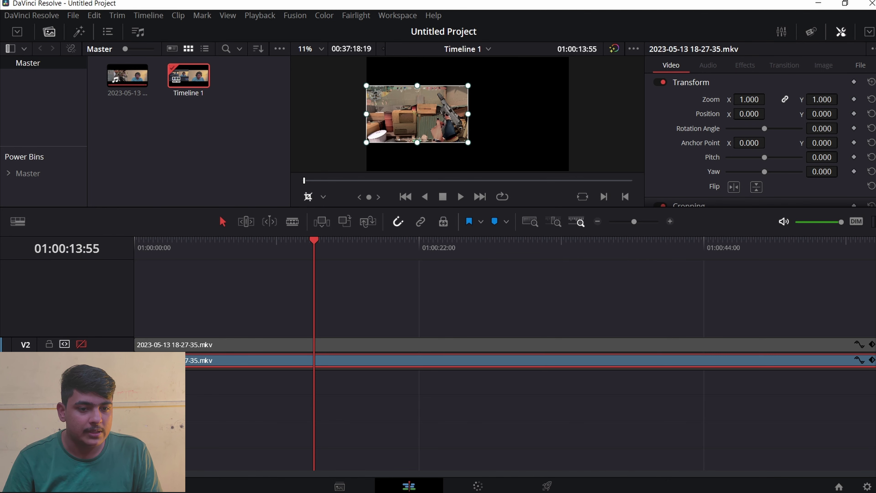
Step: Enlarge the cropped gameplay clip to a zoom of 2.040 and reposition it to about X 1984.6, Y 43.9 to fill the frame
left_click_drag(733, 101, 779, 101)
left_click_drag(379, 120, 531, 123)
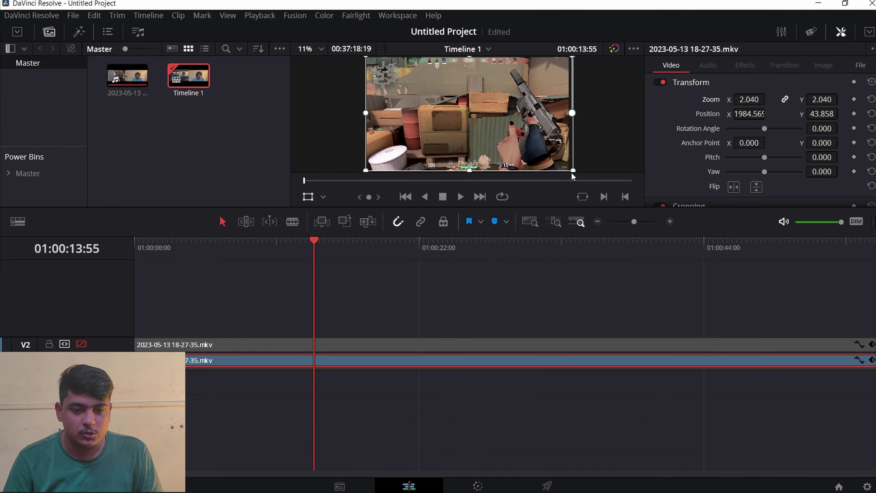
Step: Reduce the gameplay clip's zoom to 1.988 and reposition it to about X 1929.7, Y 21.9 to fit the frame
left_click_drag(572, 175, 591, 164)
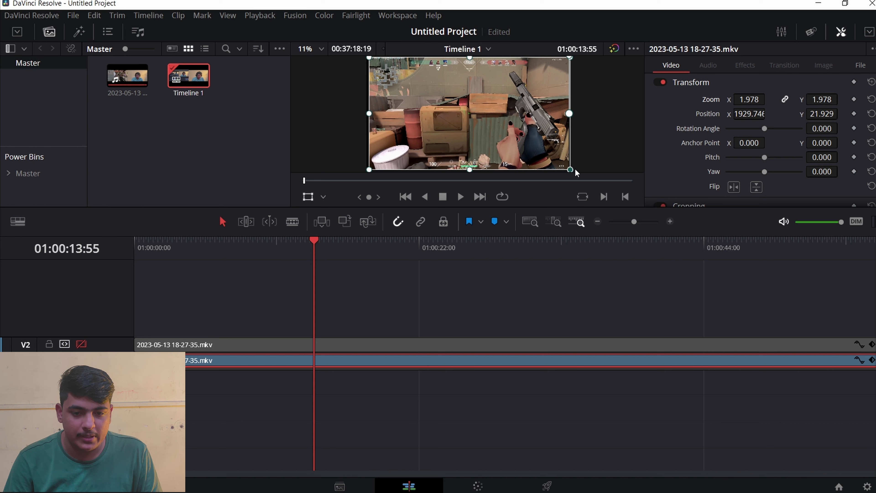
left_click_drag(738, 102, 740, 103)
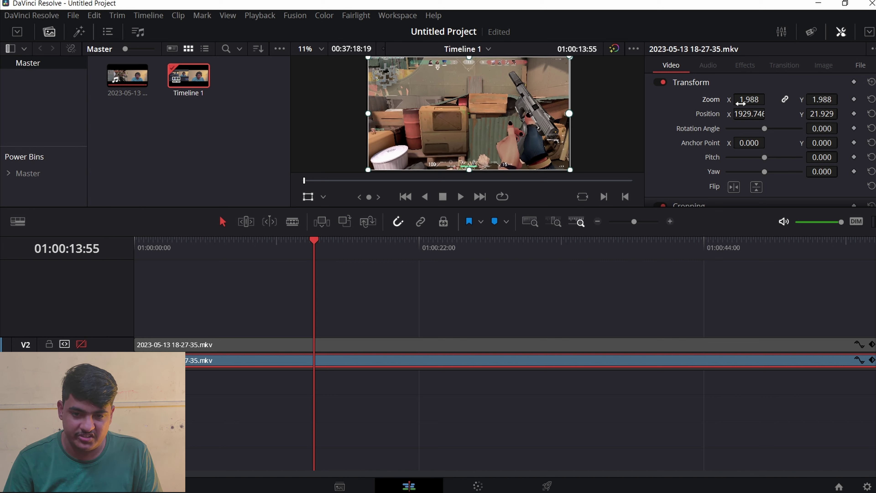
left_click(362, 313)
Step: Re-enable track V2 and shrink its webcam clip to a zoom of 0.562 in the frame's lower-left corner, about X -2006.5, Y -1666.6
left_click(347, 348)
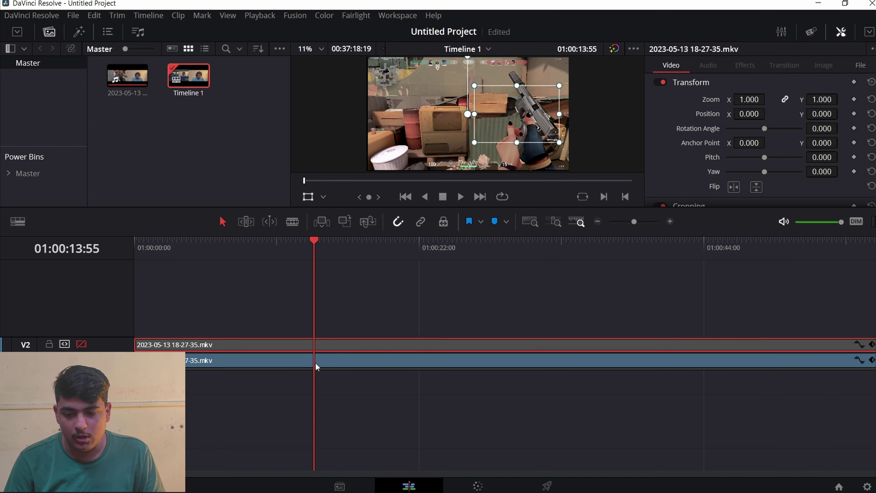
left_click(81, 344)
left_click_drag(471, 143, 436, 145)
left_click_drag(470, 119, 390, 165)
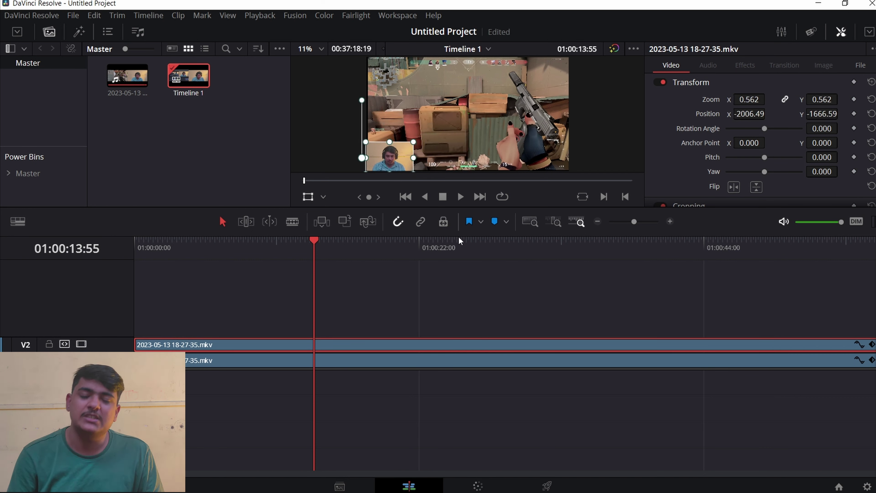
Step: Play back the composited timeline and move the webcam overlay to the frame's upper-right corner, at about X 942.9, Y 1491.2
left_click(442, 242)
left_click(389, 272)
key("space")
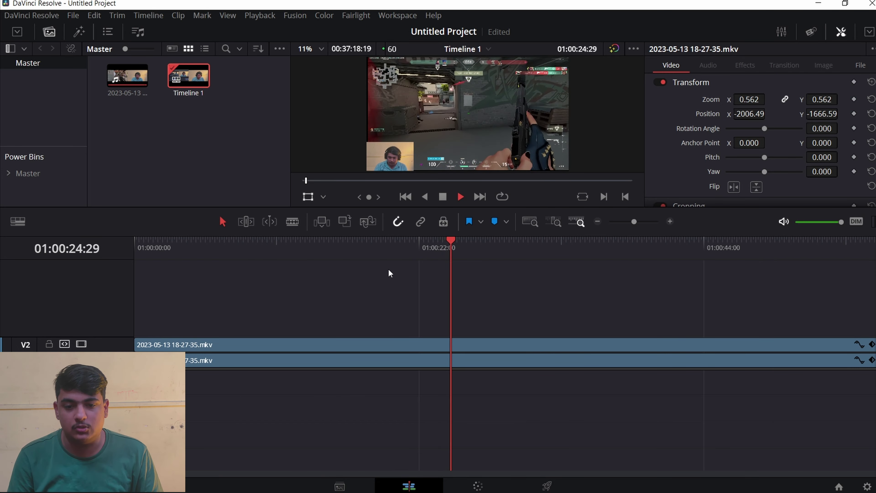
key("space")
left_click_drag(395, 163, 545, 81)
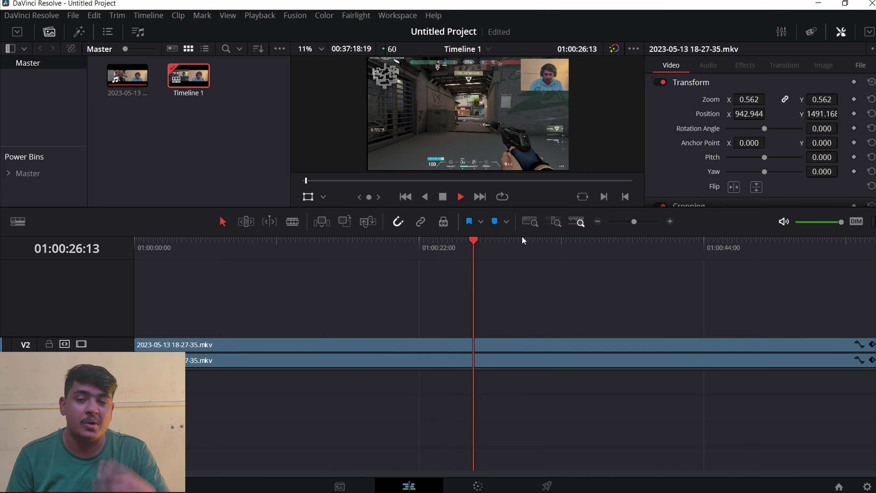
key("space")
Step: Enlarge the webcam overlay to full frame and shrink it back to zoom 0.563 by 0.575 at about X -888.1, Y -1820.1
left_click_drag(546, 81, 575, 180)
left_click_drag(557, 118, 513, 172)
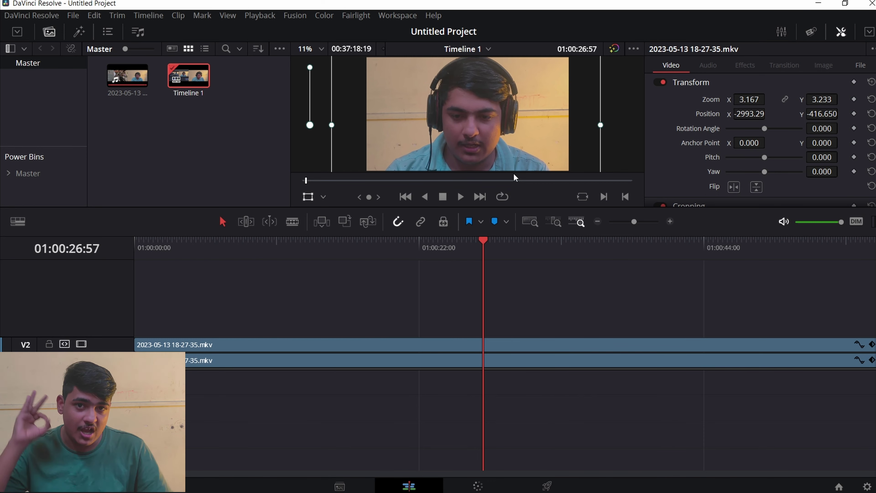
left_click_drag(520, 176, 490, 101)
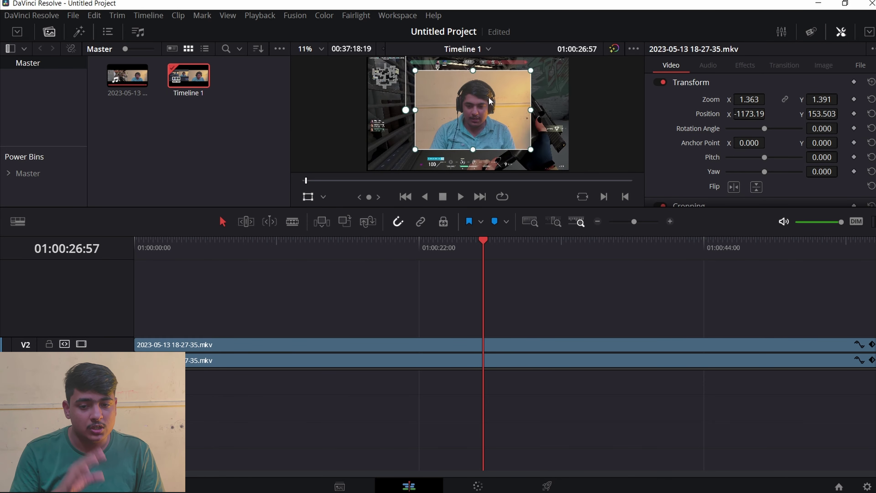
left_click_drag(532, 73, 414, 155)
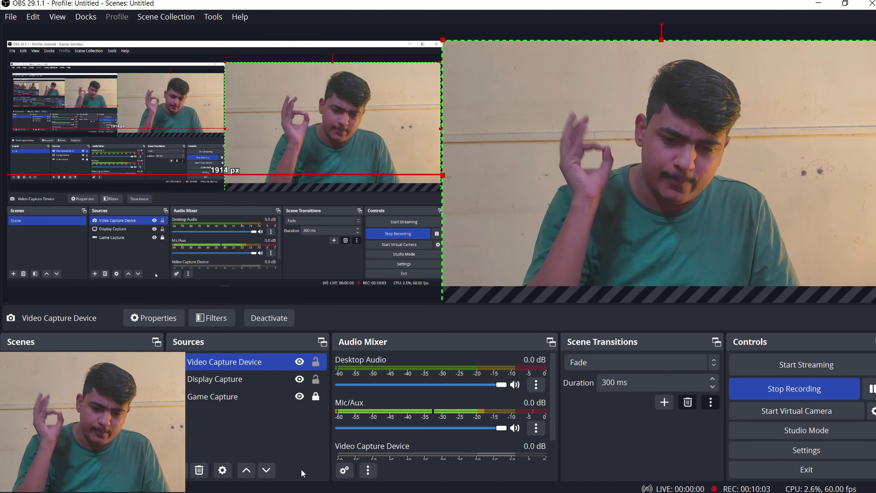
Step: Switch to OBS and examine the audio track assignments of Desktop Audio, Mic/Aux and Video Capture Device in the Advanced Audio Properties
left_click(380, 303)
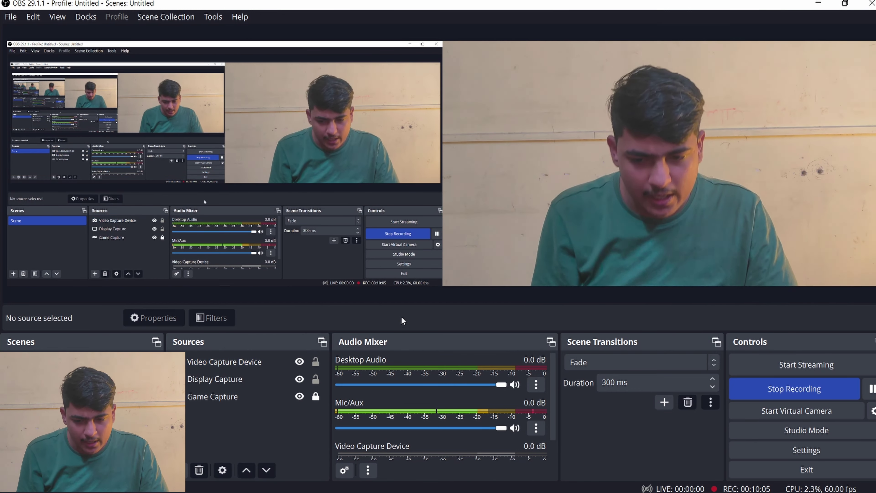
left_click(344, 470)
left_click_drag(559, 147, 543, 152)
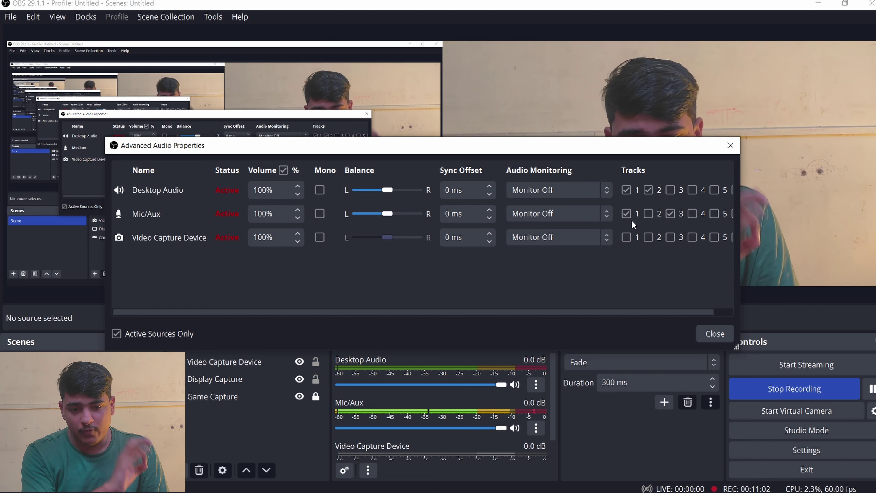
left_click_drag(618, 143, 602, 144)
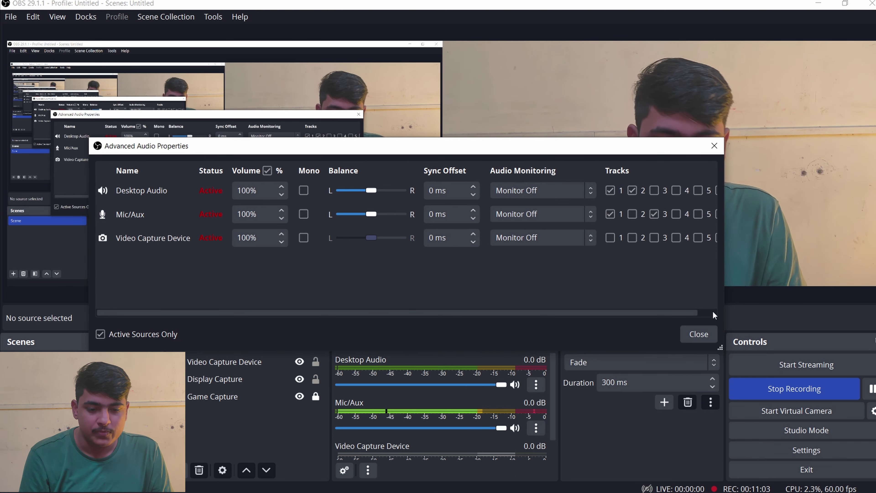
left_click(687, 334)
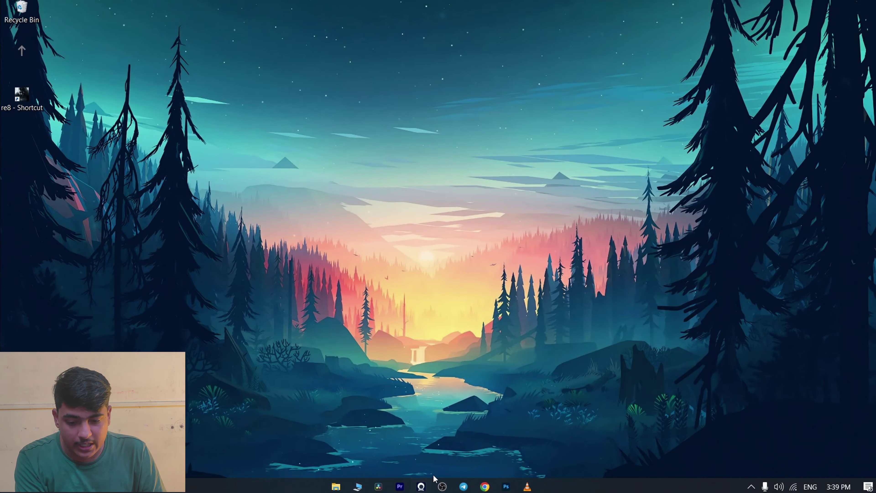
Step: Switch to DaVinci Resolve and place the recording from the media pool at the timeline start on V1 and audio tracks A1 to A3
left_click(378, 486)
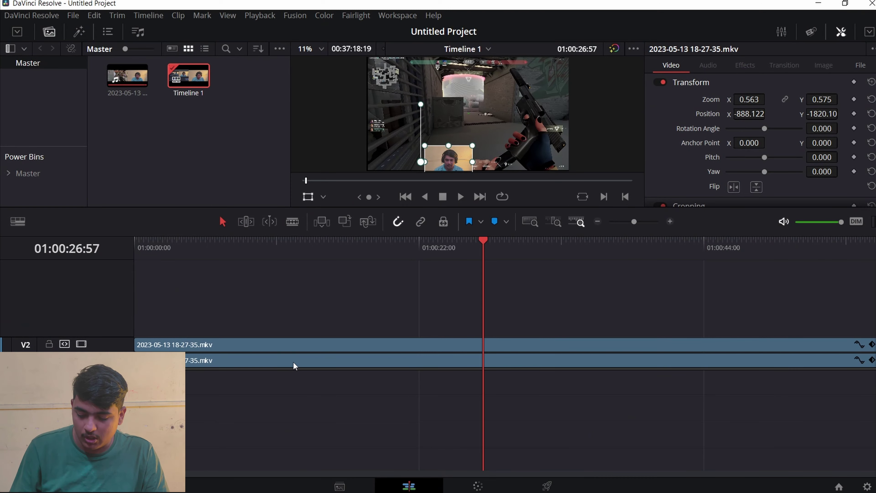
left_click_drag(144, 81, 177, 366)
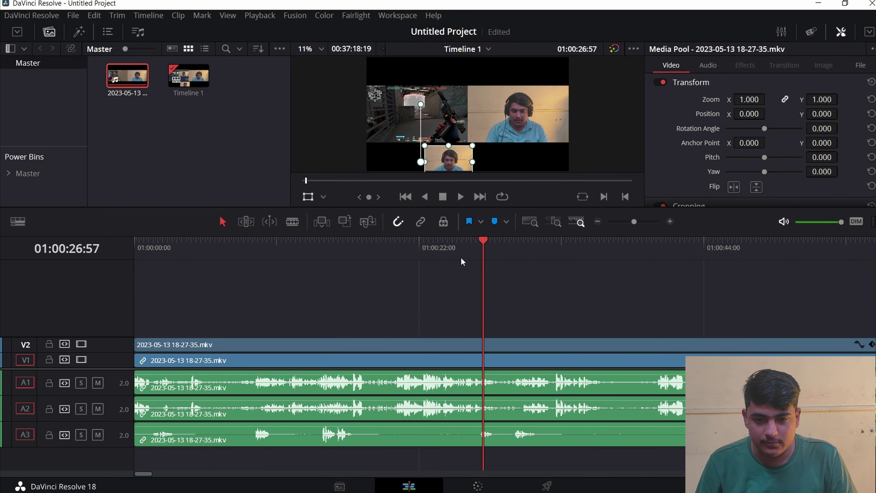
left_click_drag(462, 262, 199, 383)
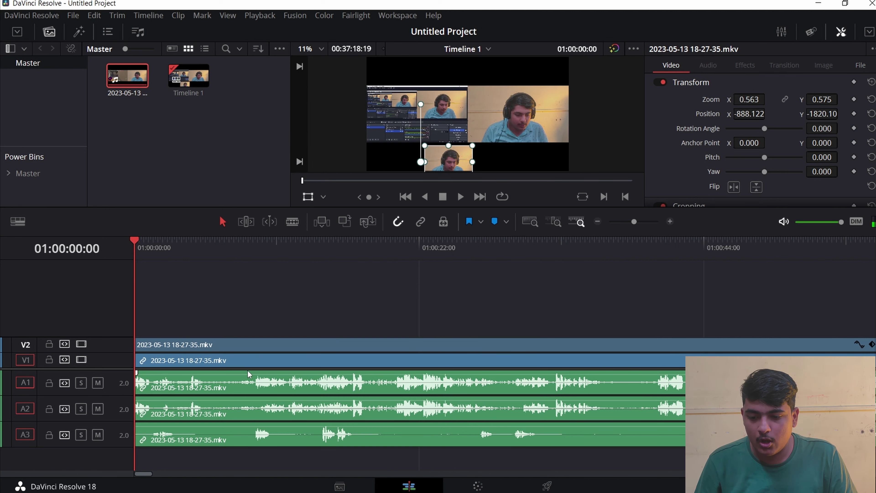
scroll(249, 375, "down", 3)
Step: Delete the newly placed recording's video from V1 and play all three audio tracks from about 01:00:14
left_click(255, 345)
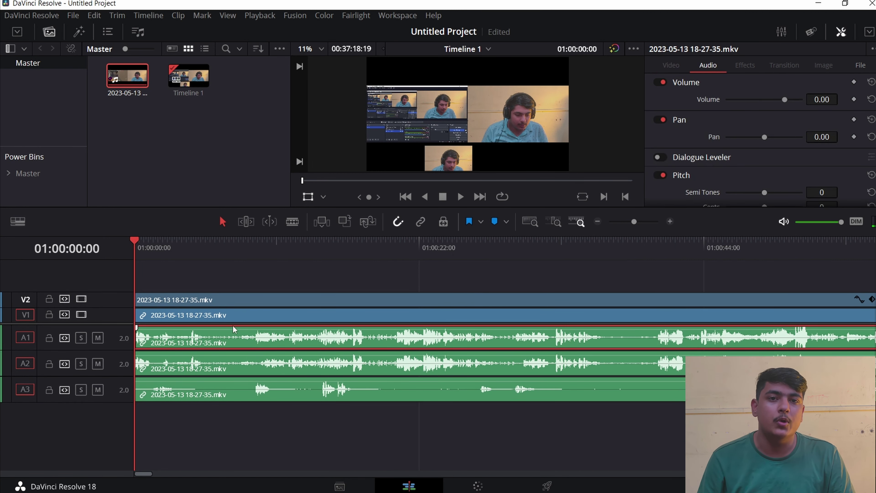
left_click_drag(209, 302, 208, 302)
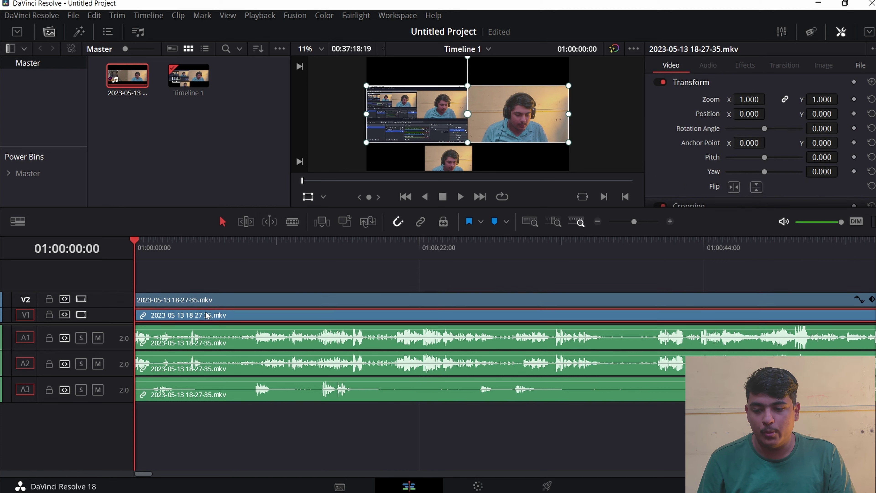
left_click_drag(207, 241, 316, 272)
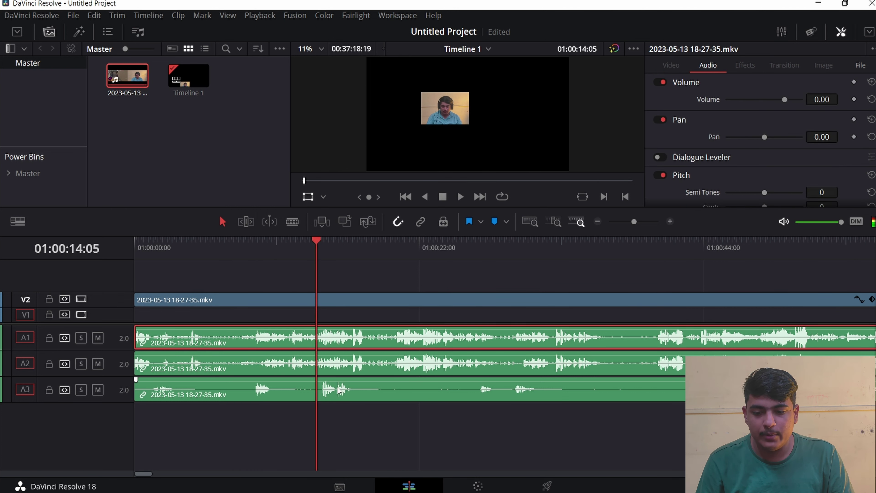
key("space")
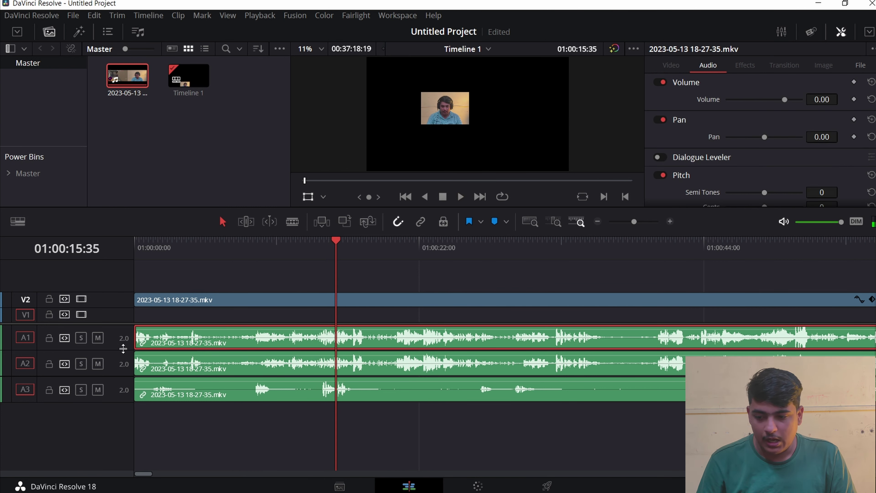
Step: Mute audio tracks A2 and A3 and listen to A1 alone from about 01:00:14
left_click(101, 372)
left_click(98, 389)
left_click(98, 364)
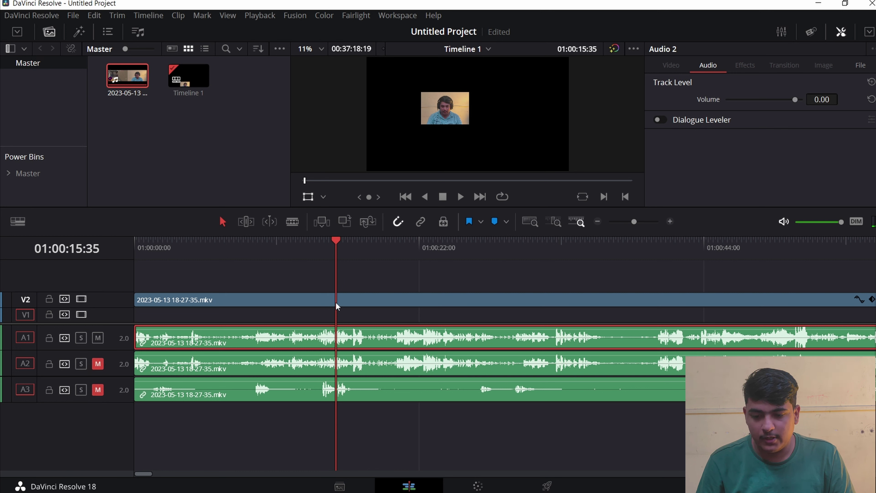
left_click_drag(316, 260, 321, 261)
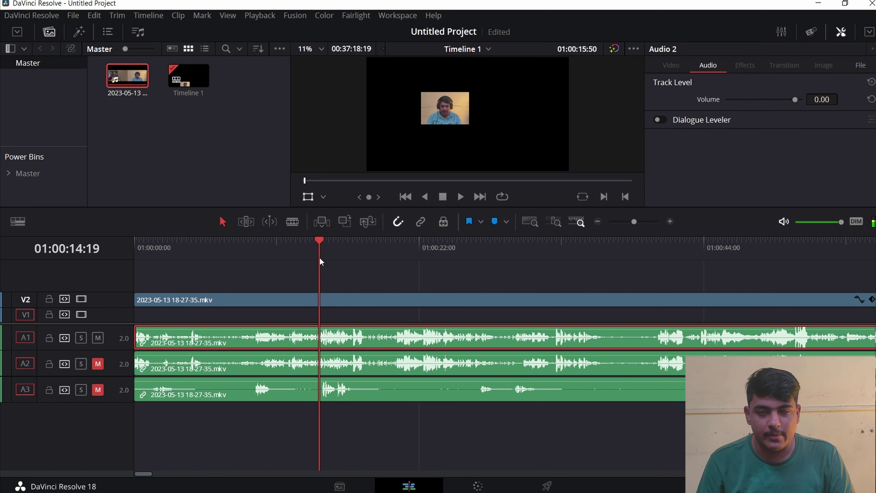
key("space")
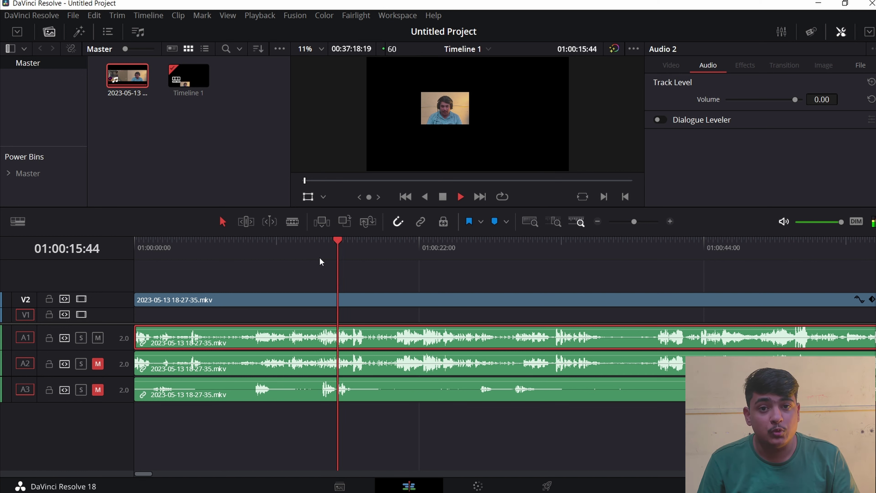
key("space")
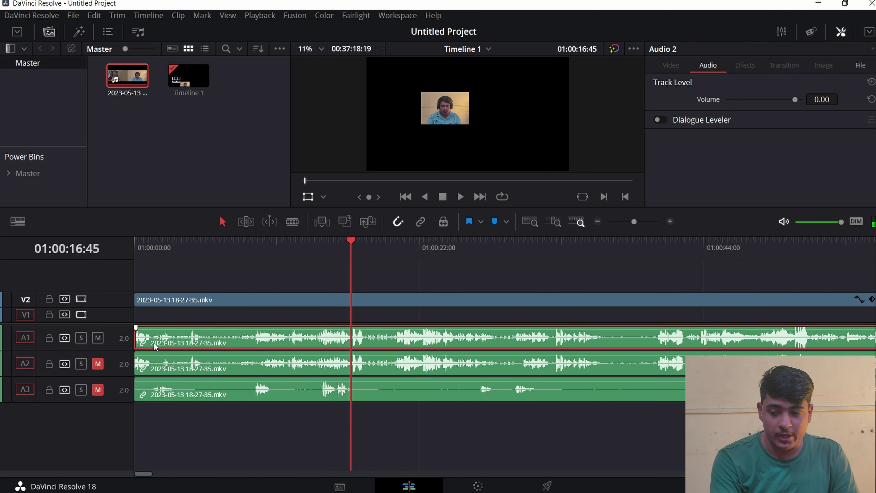
Step: Mute A1, unmute A2 and listen to A2 alone from about 01:00:14
left_click(98, 337)
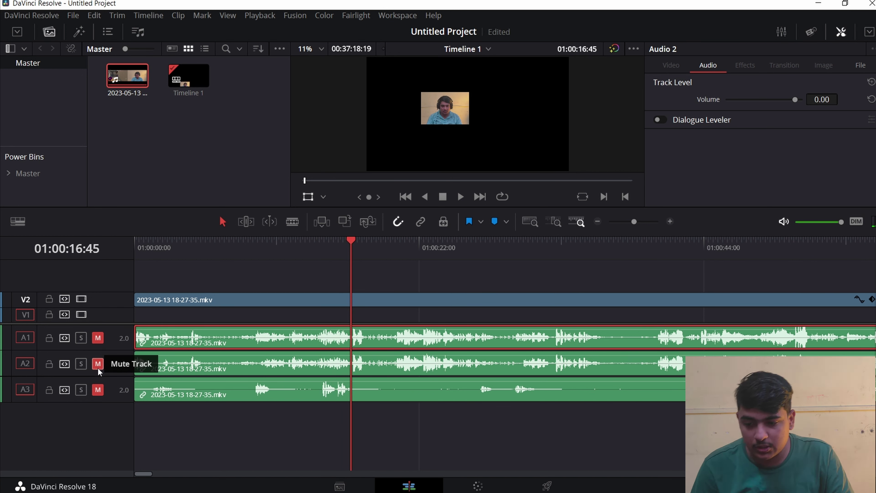
left_click(99, 366)
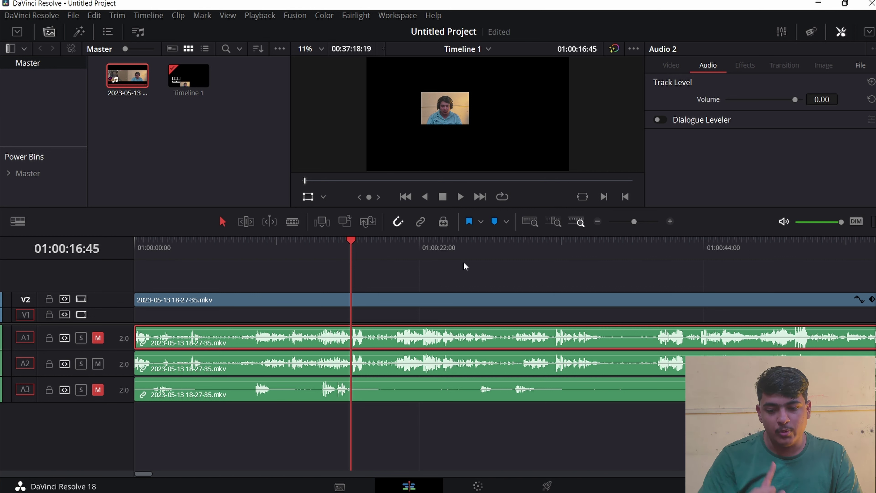
left_click_drag(350, 251, 320, 252)
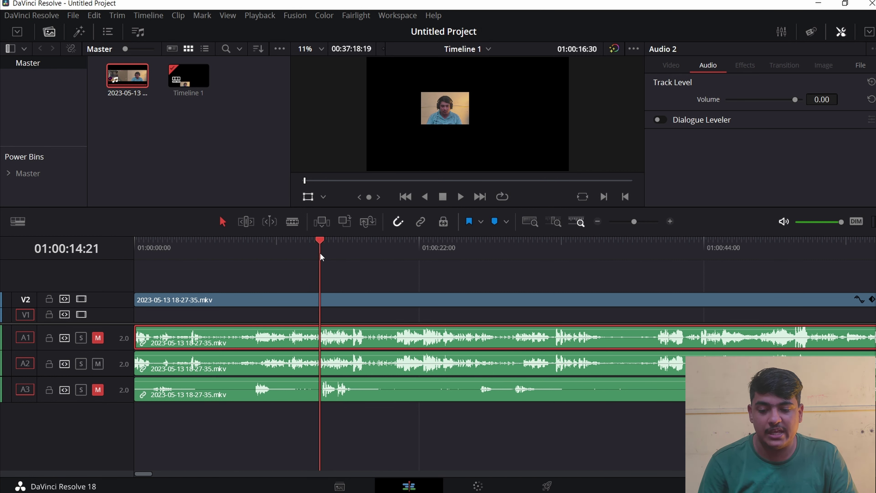
key("space")
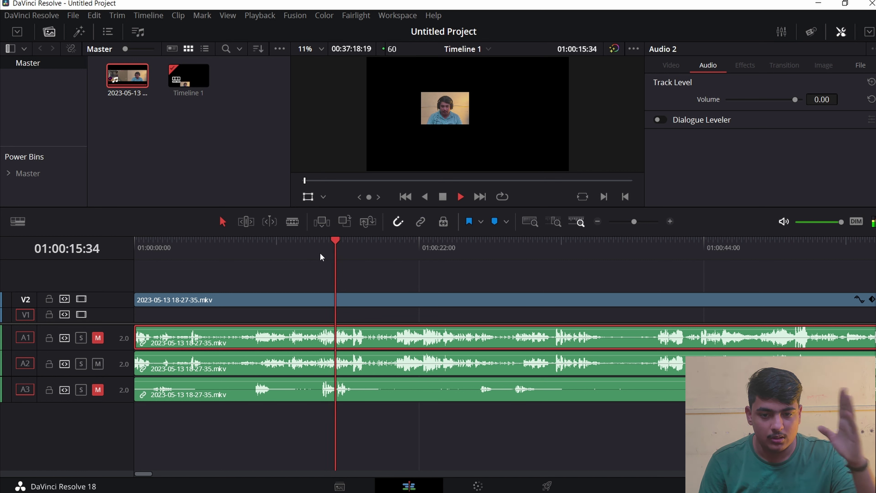
key("space")
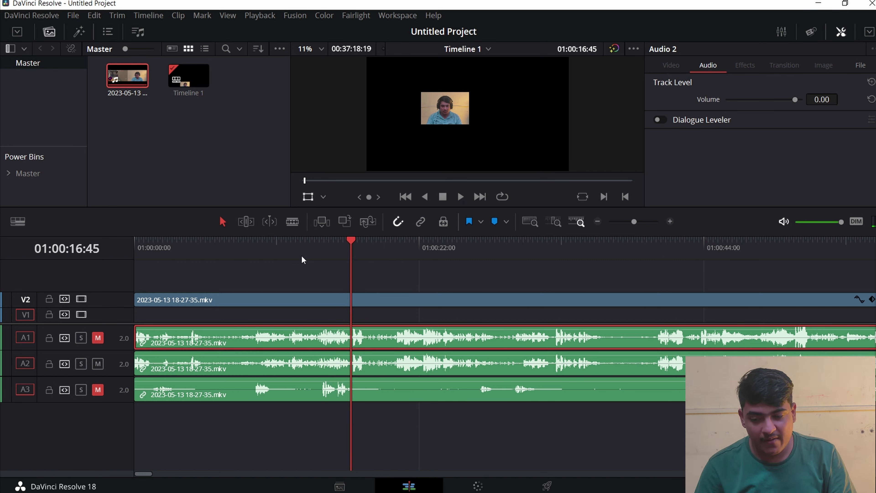
Step: Mute A2, unmute A3 and listen to A3 alone from about 01:00:14
left_click(98, 364)
left_click(98, 389)
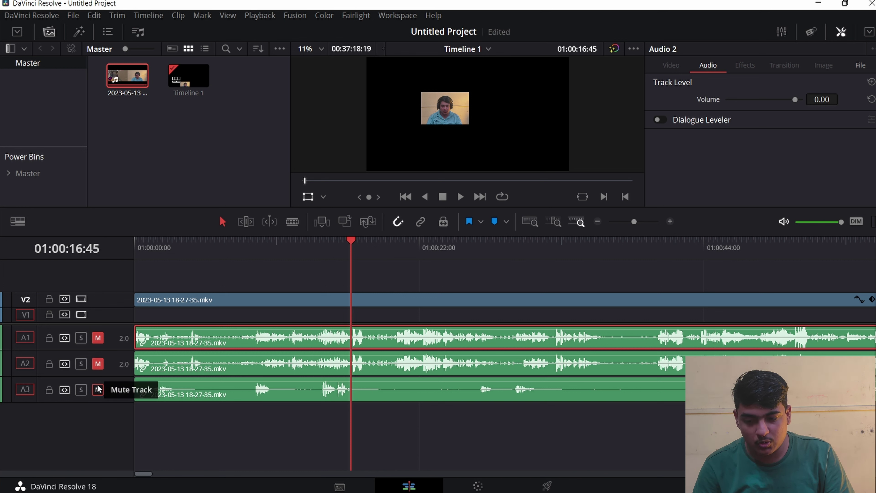
left_click_drag(349, 244, 323, 248)
key("space")
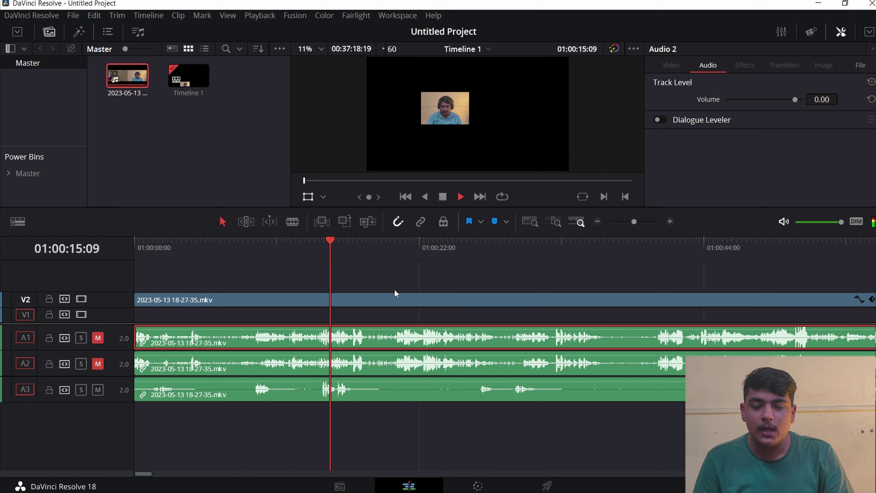
key("space")
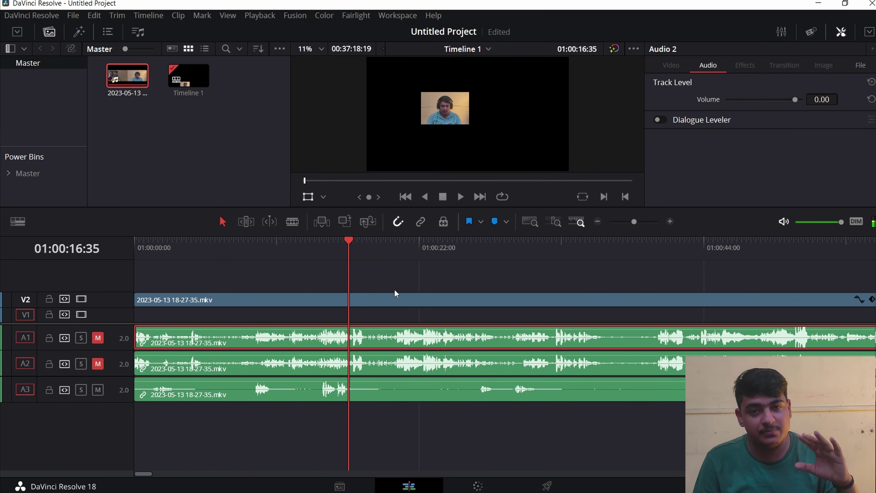
Step: Unmute audio tracks A2 and A1, and delete the combined audio clip from A1
left_click(125, 398)
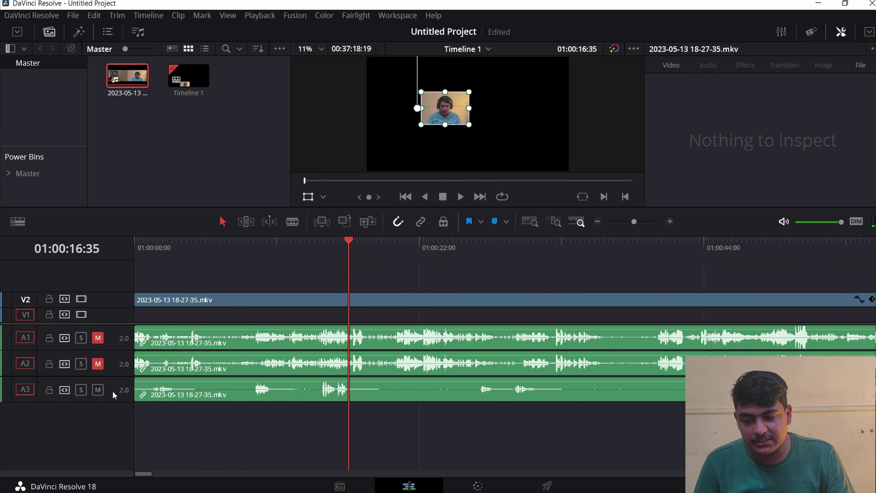
left_click(98, 363)
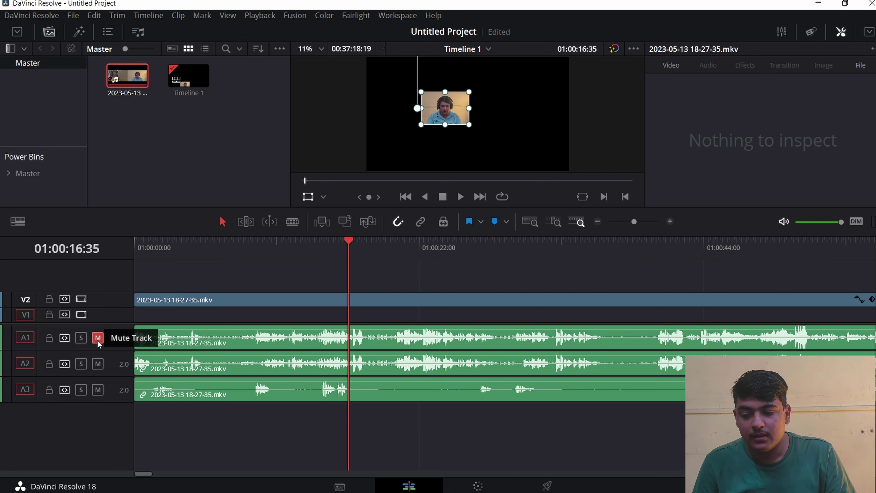
left_click(98, 337)
left_click(289, 347)
key("Delete")
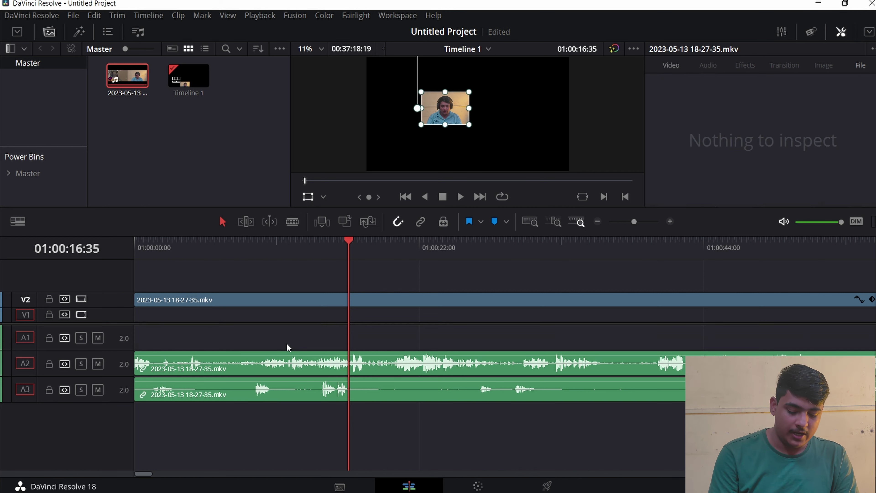
Step: Move the two remaining audio clips up one track, onto A1 and A2, and clear the selection
left_click(284, 370)
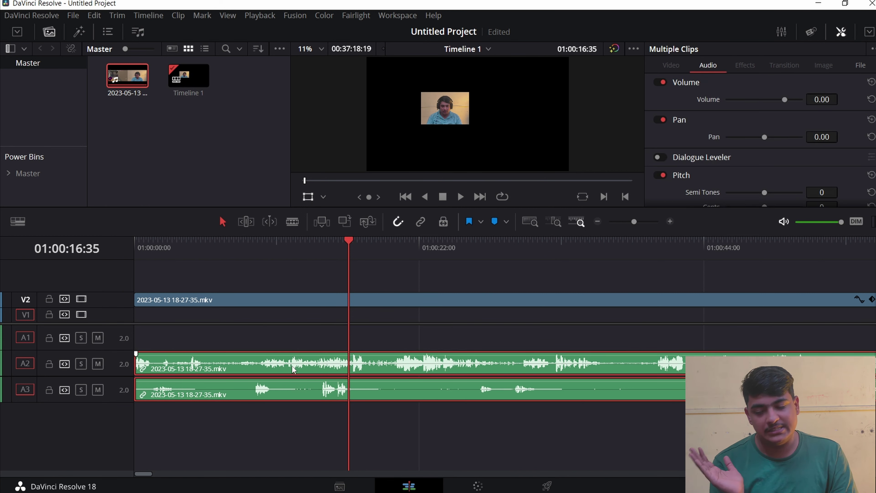
left_click_drag(294, 369, 314, 316)
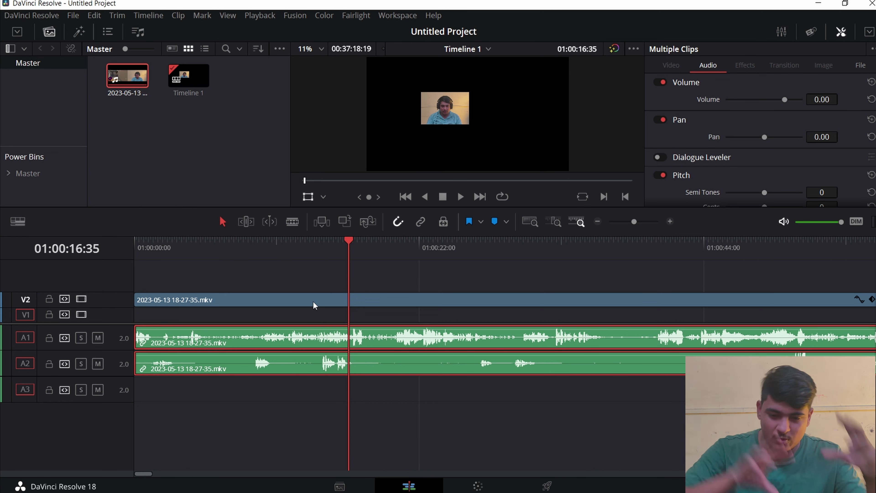
left_click(319, 324)
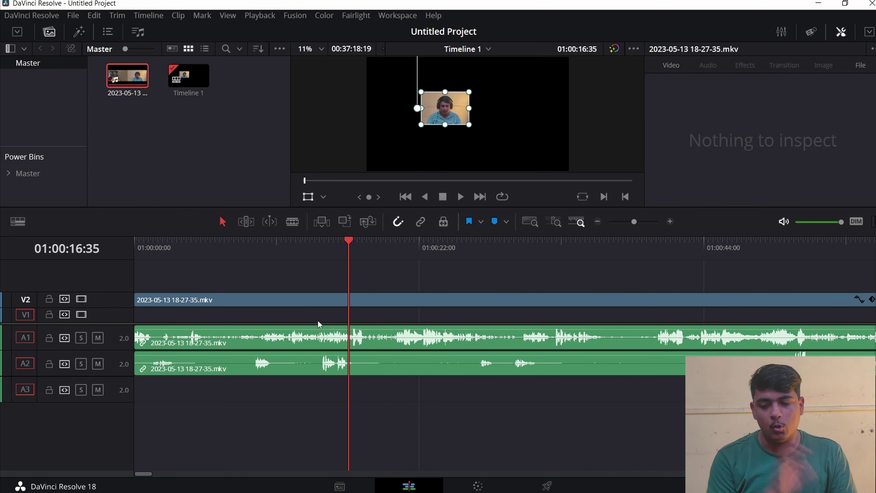
Step: Select both audio clips and listen to them together from about 01:00:12:56
left_click(319, 372)
left_click_drag(348, 245, 301, 244)
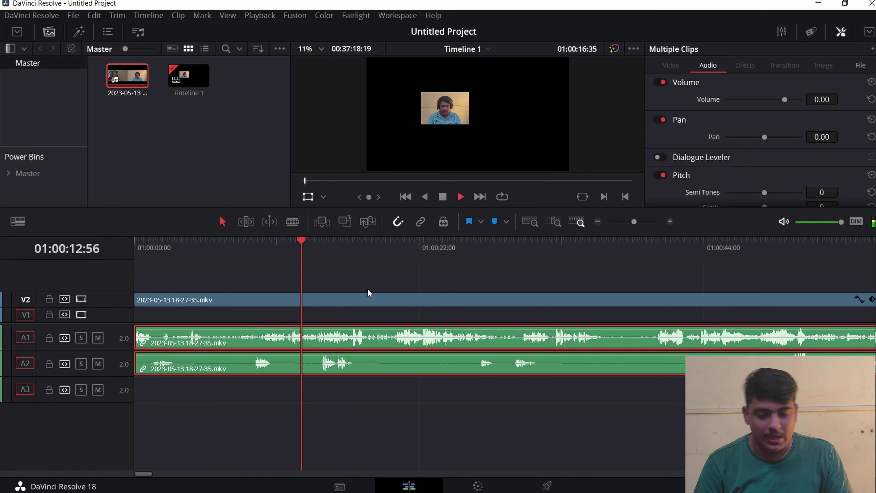
key("space")
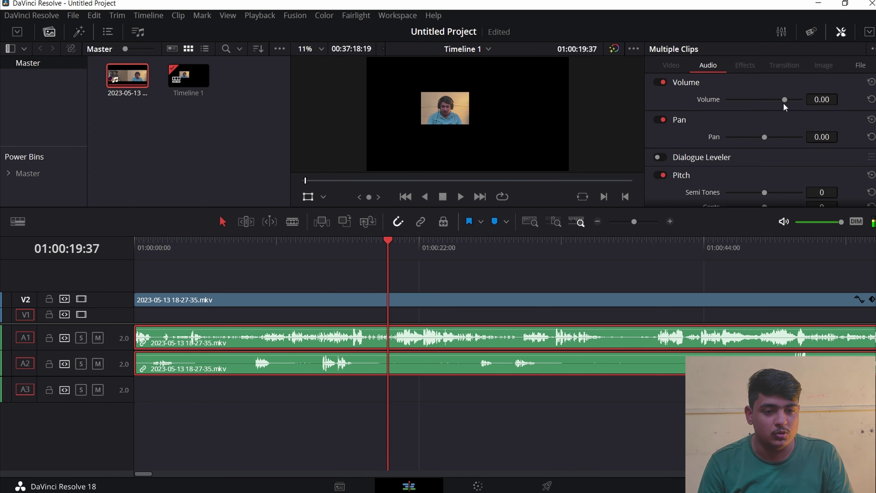
Step: Lower the volume of both selected audio clips to -2.75 and move the playhead to about 01:00:14:46
mouse_move(784, 101)
left_mouse_down()
mouse_move(792, 100)
mouse_move(776, 100)
mouse_move(788, 103)
mouse_move(778, 116)
mouse_move(784, 111)
left_mouse_up()
left_click(480, 336)
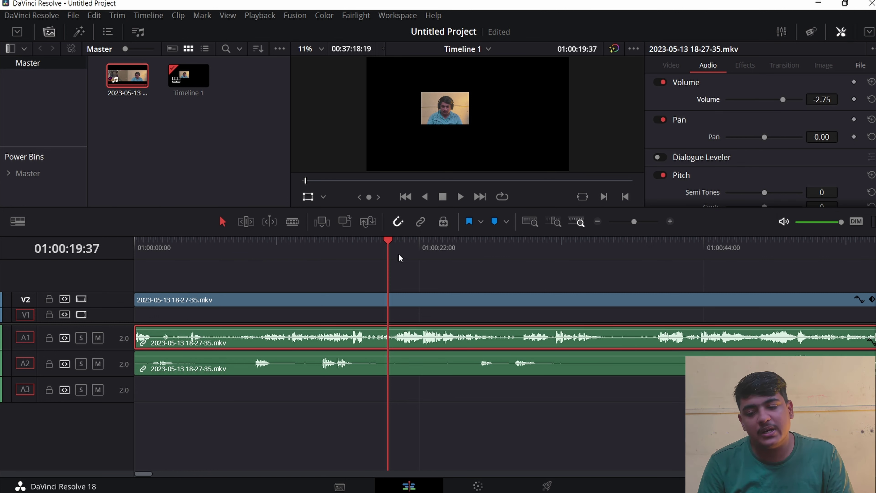
left_click_drag(388, 258, 327, 259)
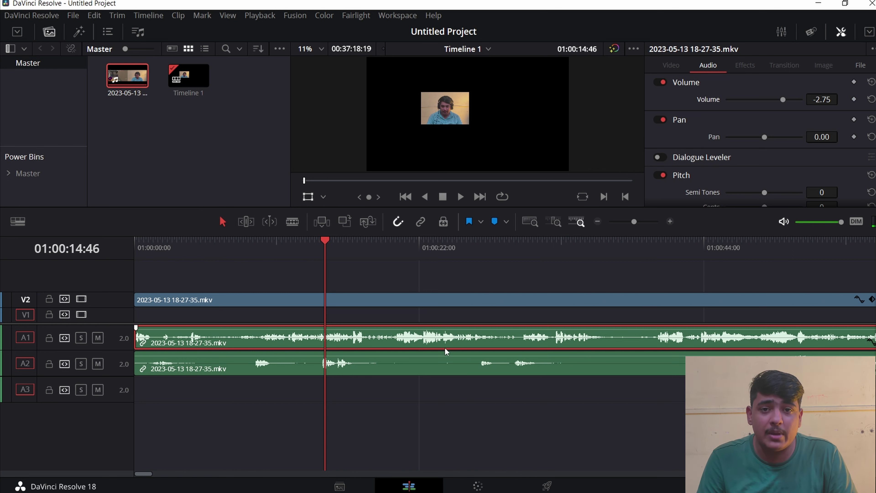
Step: Raise the A2 clip's volume and lower the A1 clip's volume to -58.32
left_click(349, 367)
left_click_drag(783, 99, 750, 100)
left_click(389, 343)
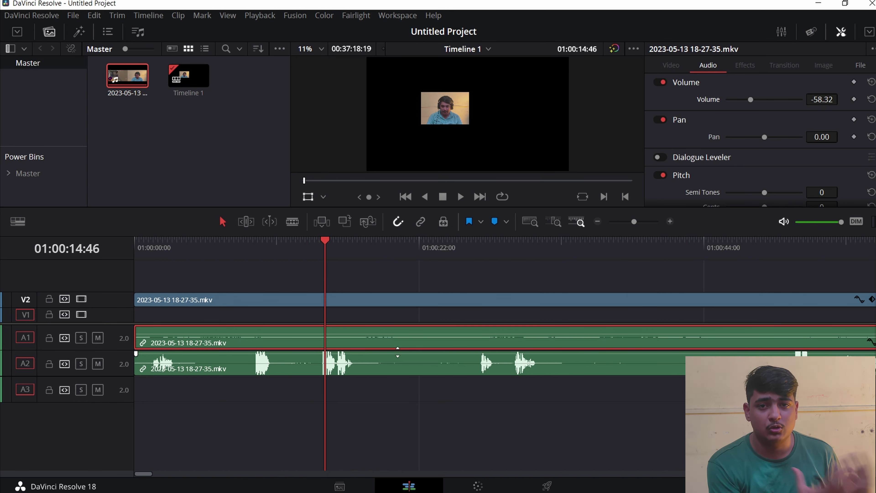
Step: Minimise DaVinci Resolve and switch to OBS
left_click(807, 4)
left_click(442, 486)
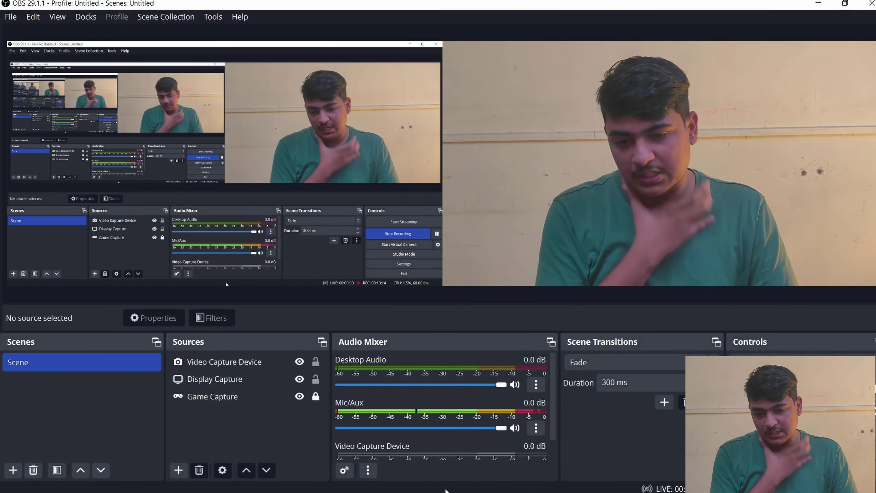